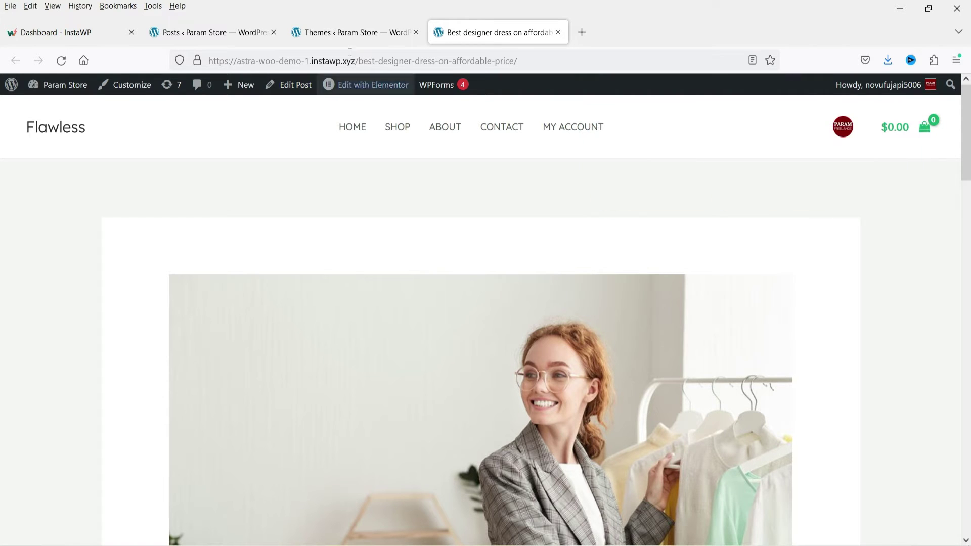
Look over the designer dress blog post from top to bottom
click(349, 32)
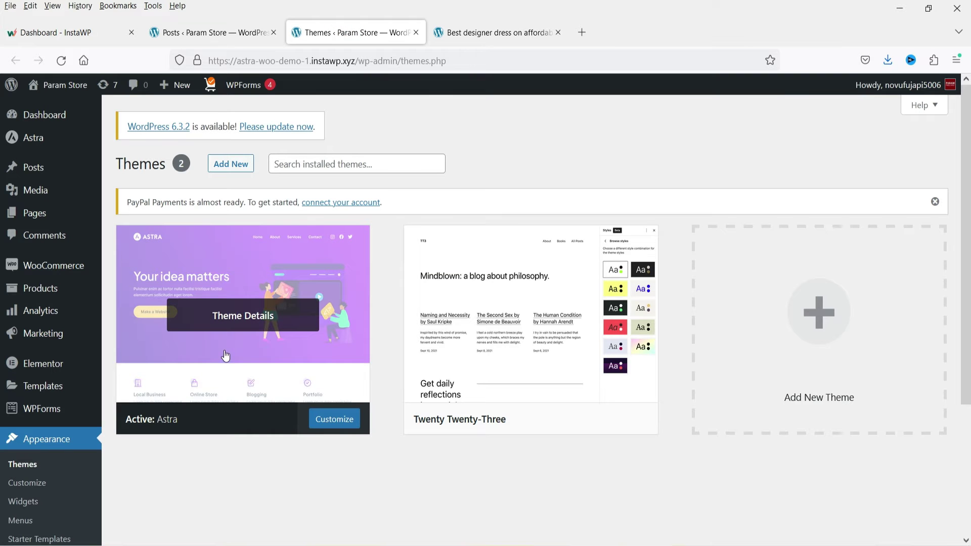
click(490, 28)
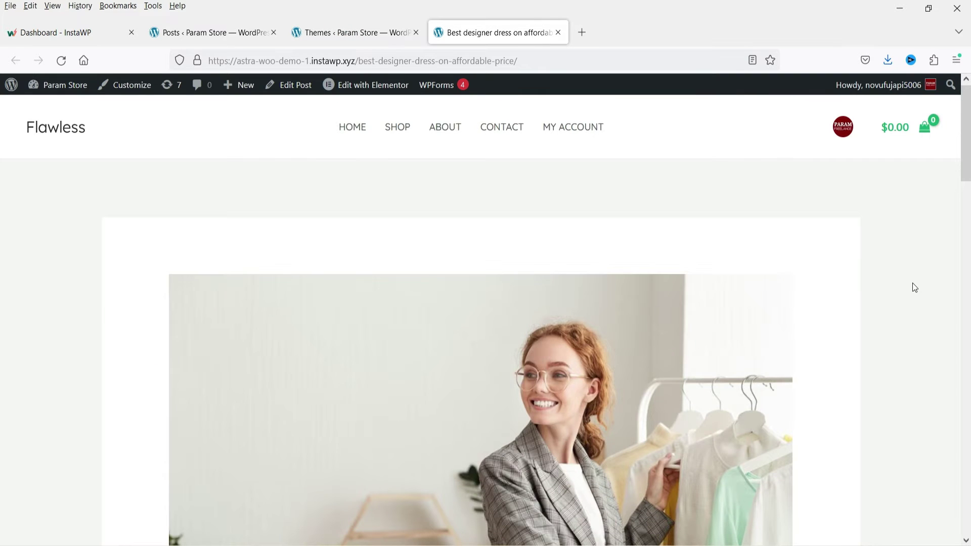
scroll(912, 283, down, 5)
scroll(912, 286, down, 8)
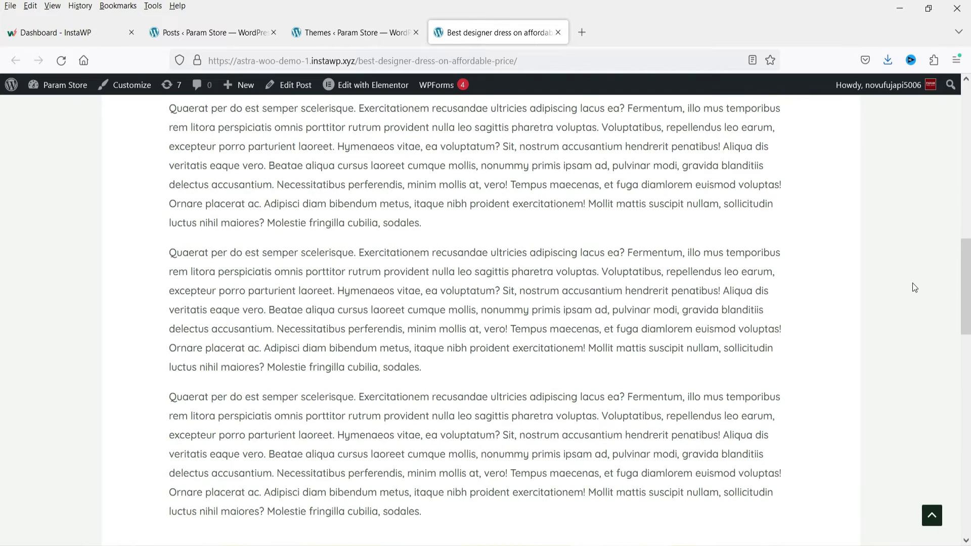
scroll(912, 283, up, 10)
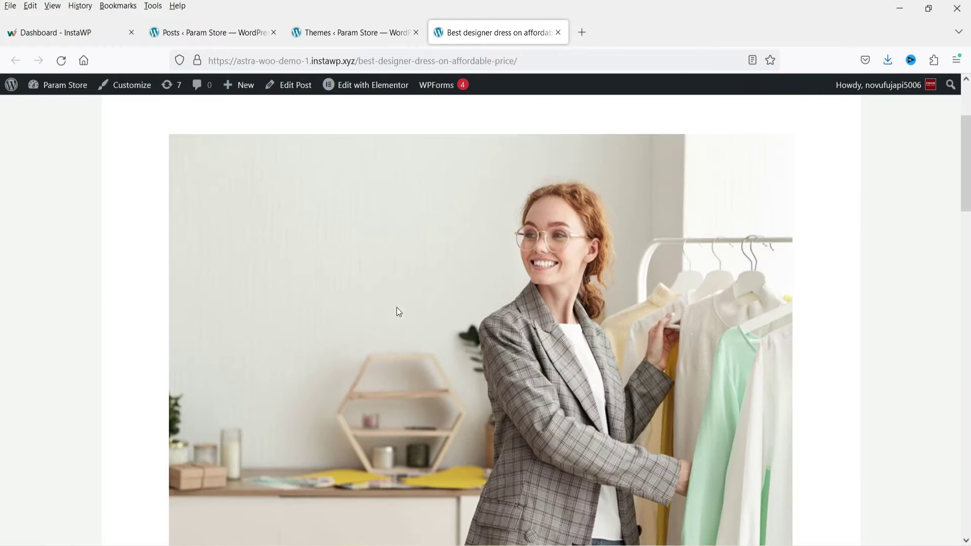
scroll(484, 285, down, 4)
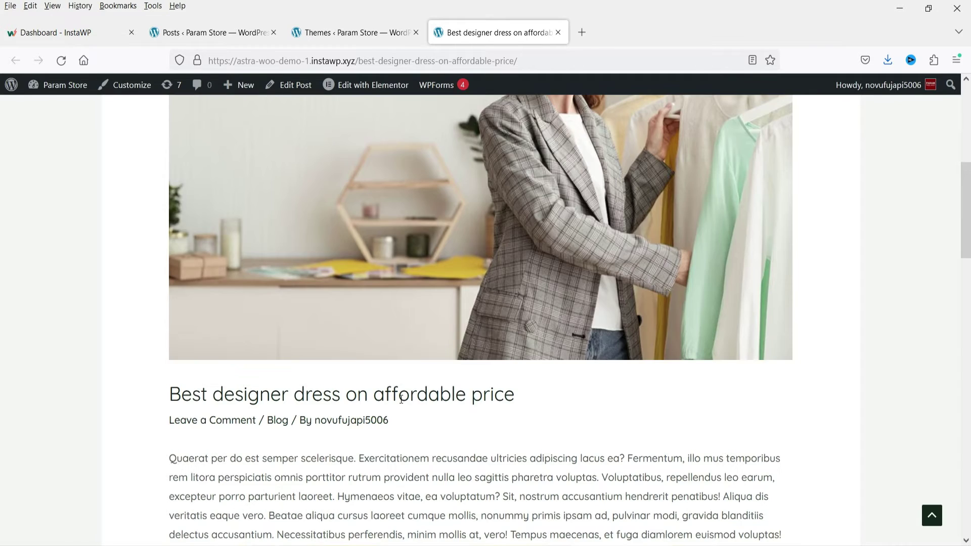
scroll(360, 392, down, 4)
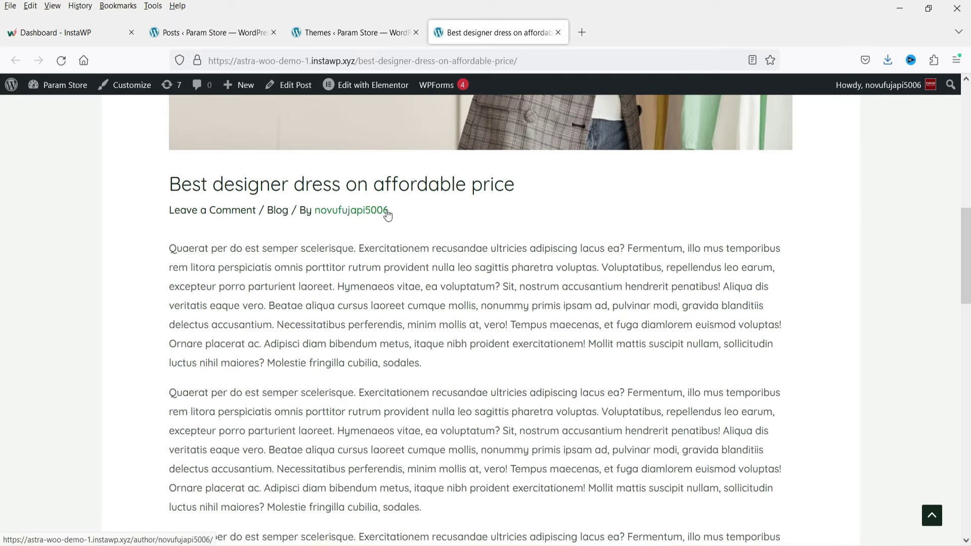
scroll(306, 338, down, 1)
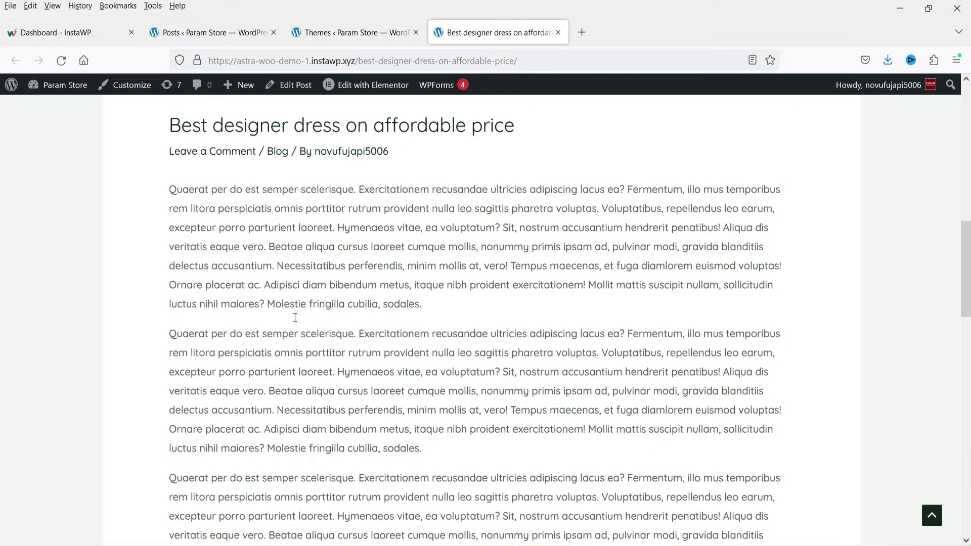
scroll(451, 278, down, 7)
scroll(353, 231, up, 3)
scroll(515, 302, down, 8)
scroll(515, 301, up, 15)
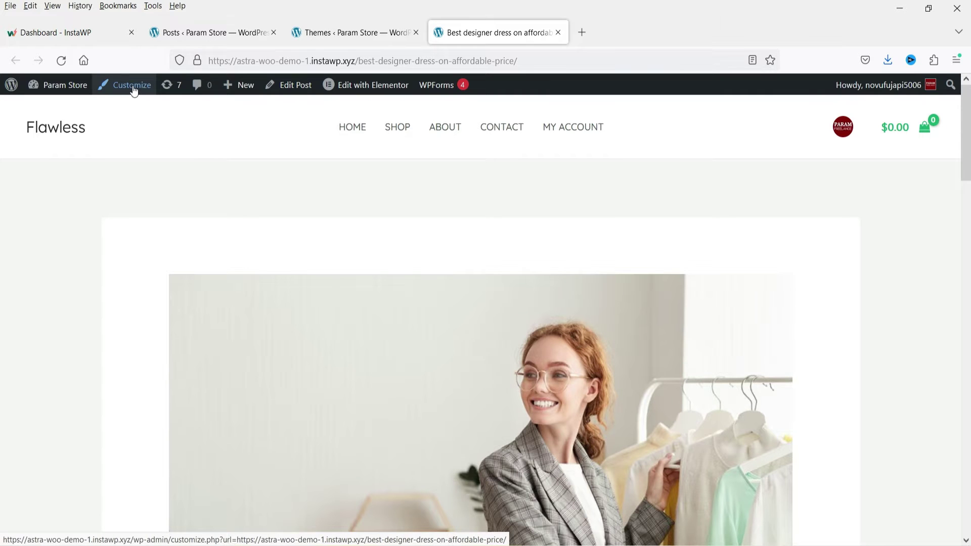
Open the Customizer's Blog > Single Post settings, then return to the designer dress post
click(343, 37)
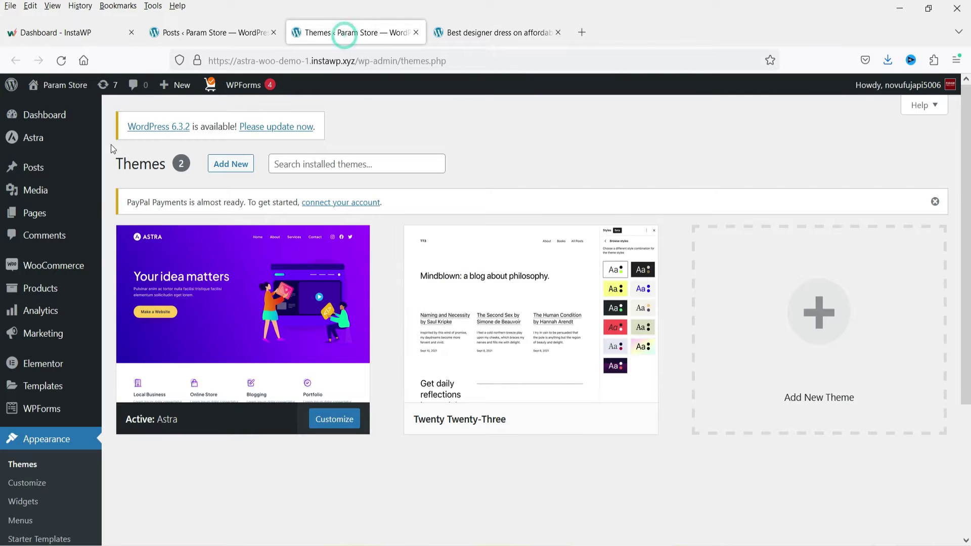
click(37, 486)
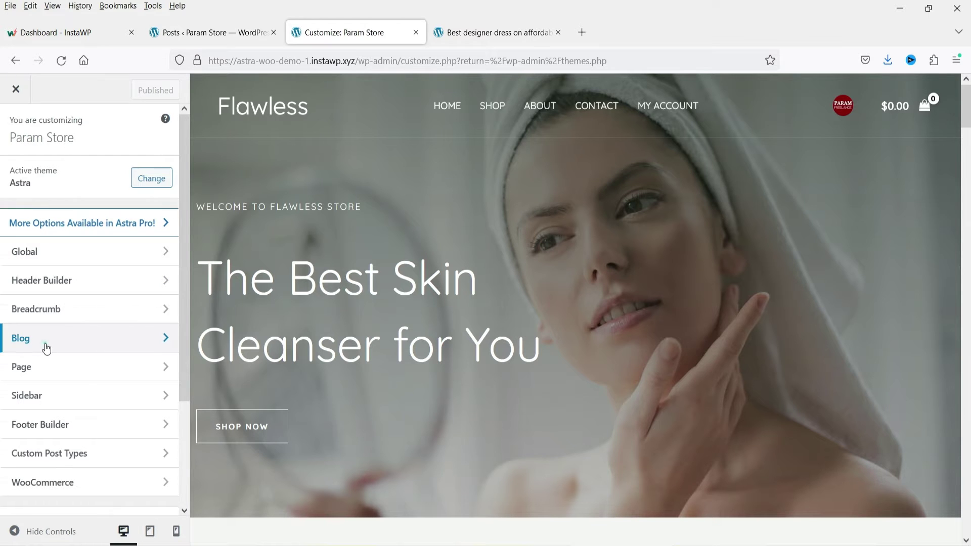
click(46, 349)
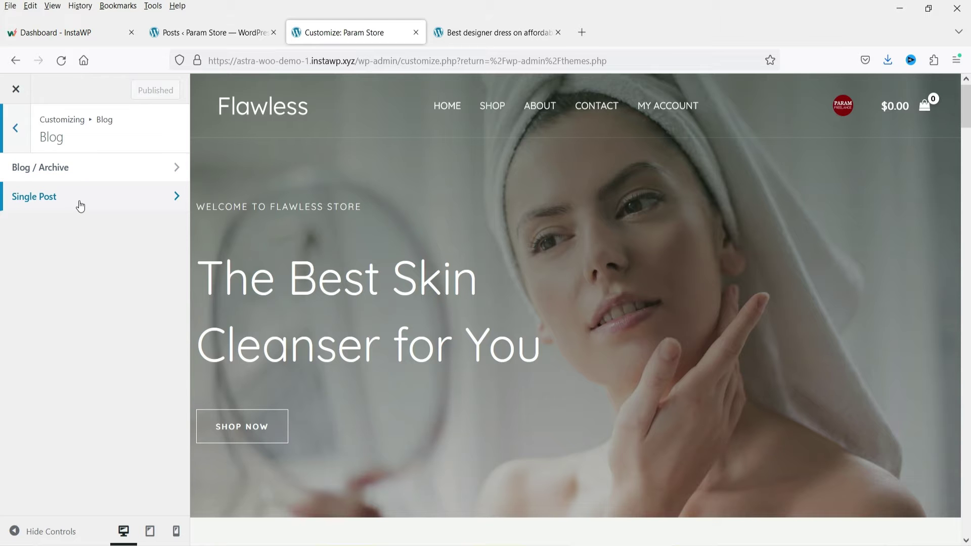
click(77, 200)
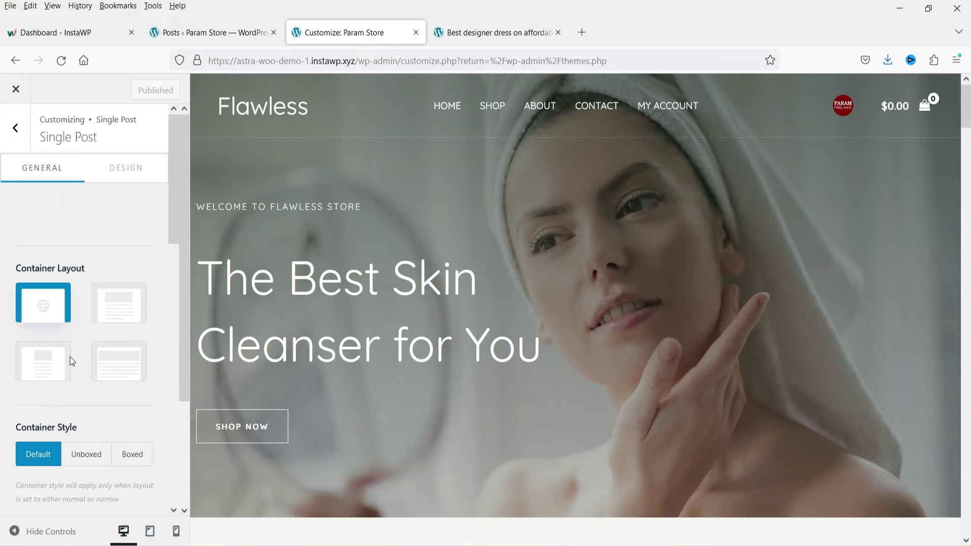
scroll(575, 167, down, 5)
scroll(574, 163, down, 15)
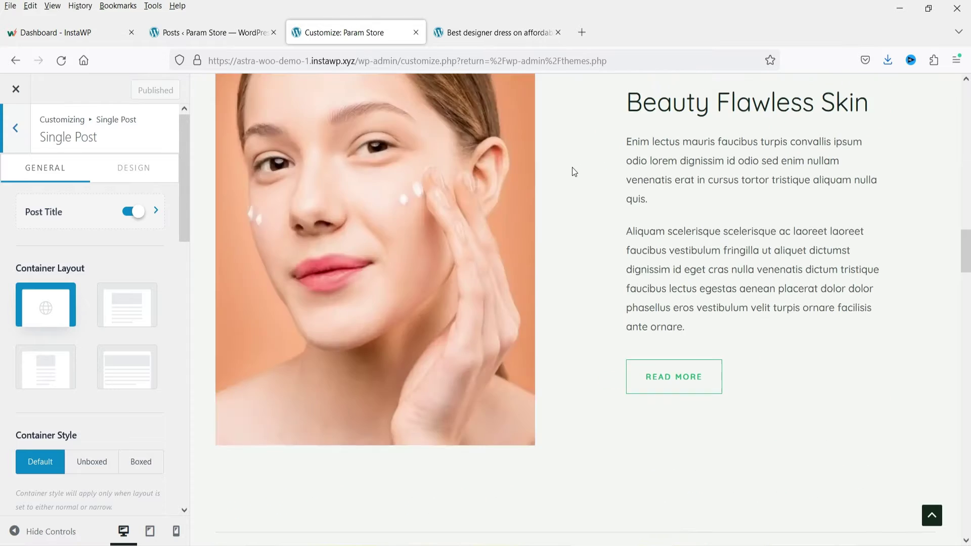
scroll(569, 174, down, 10)
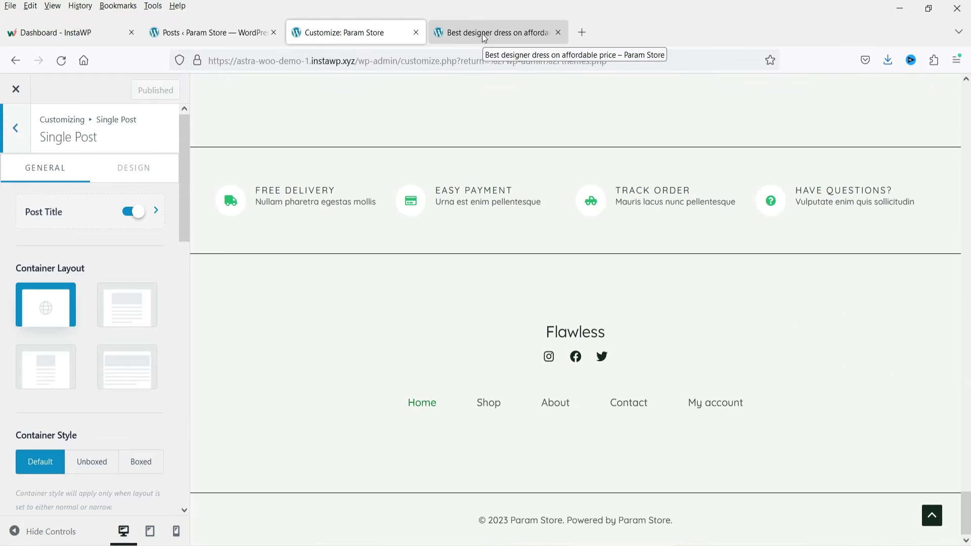
click(469, 33)
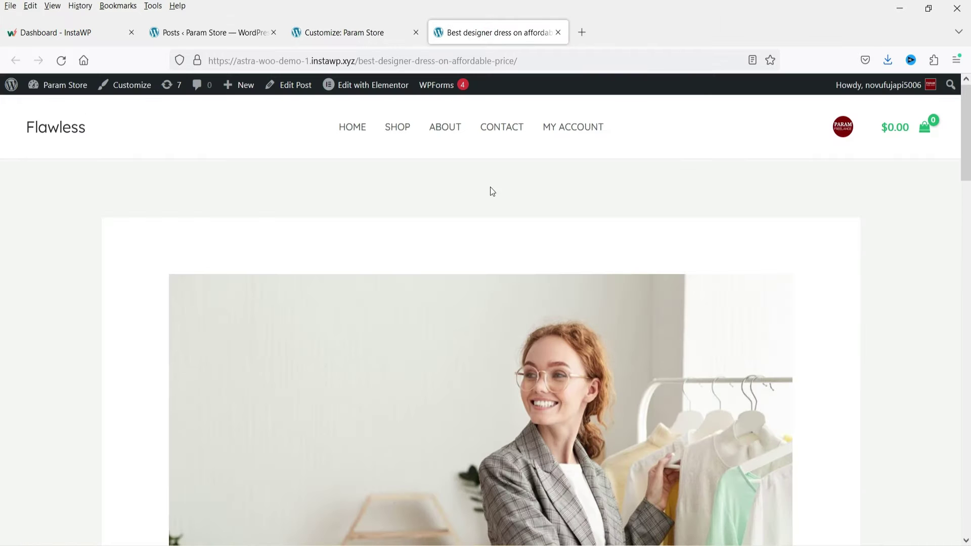
Open the Customizer from the post and go to Blog > Single Post
click(133, 86)
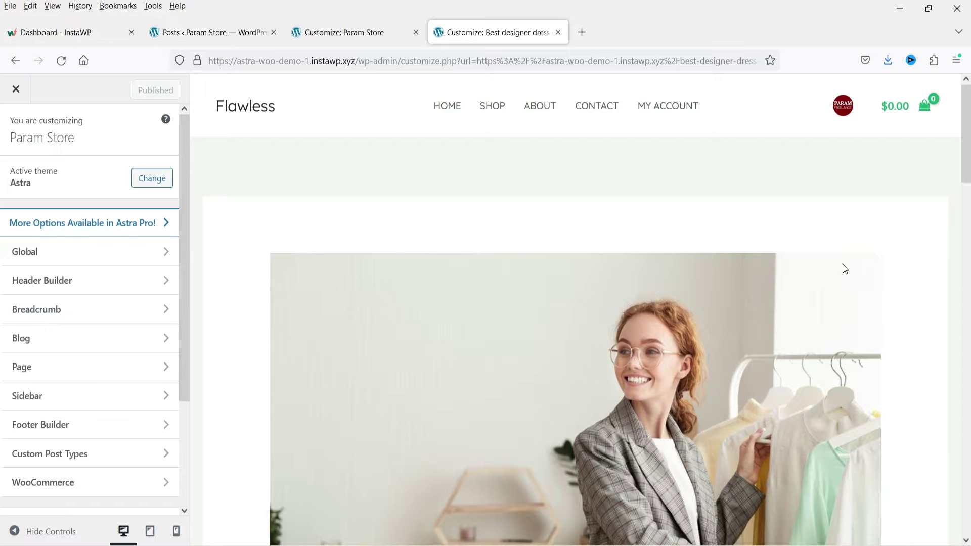
scroll(845, 269, down, 5)
scroll(803, 344, up, 5)
click(35, 344)
click(42, 200)
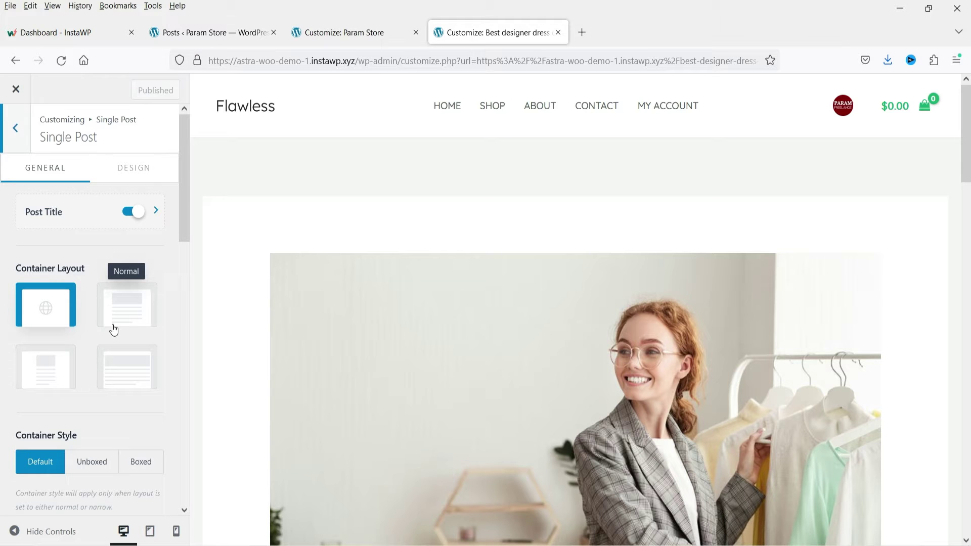
Set the single-post Sidebar Layout to Right Sidebar and go to the Posts list
scroll(159, 247, down, 5)
scroll(732, 447, down, 4)
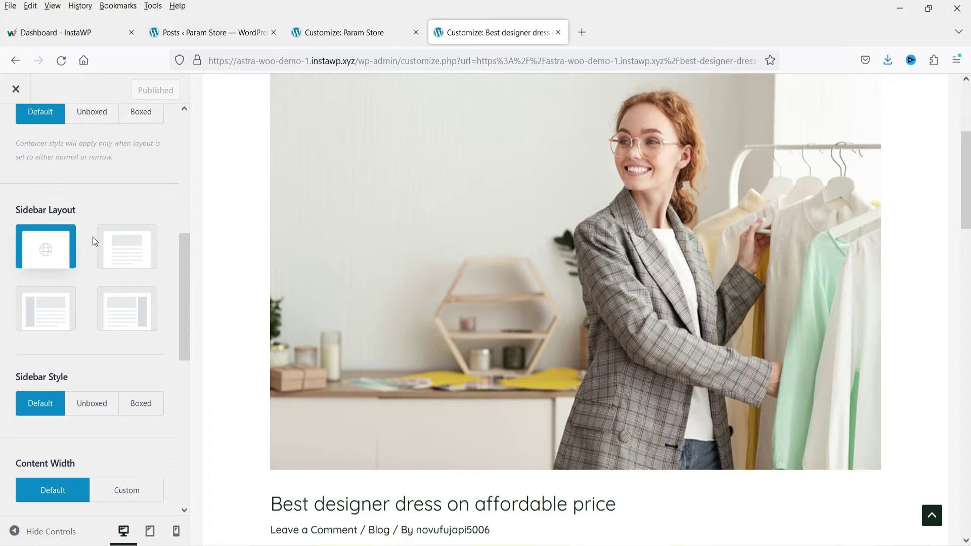
click(129, 316)
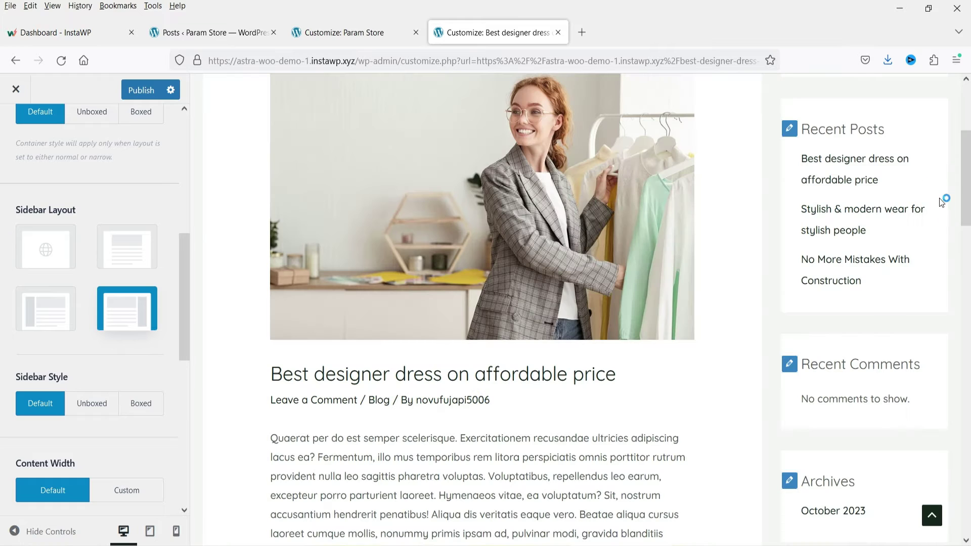
scroll(900, 212, down, 10)
scroll(881, 234, up, 15)
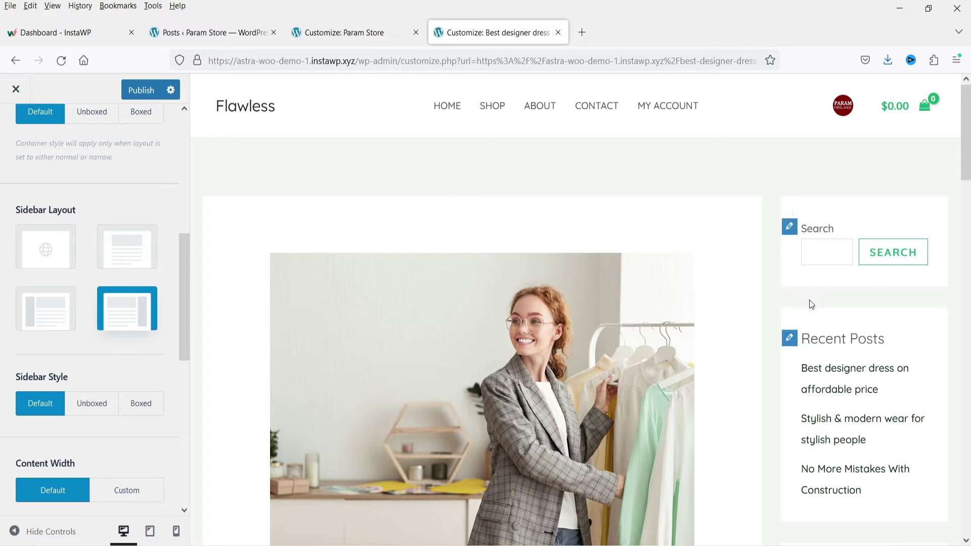
click(223, 32)
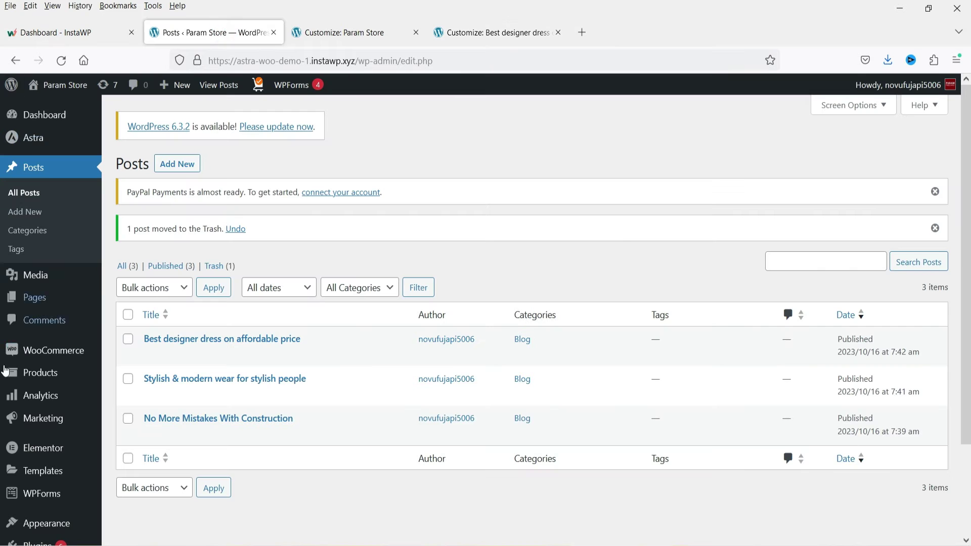
scroll(25, 425, down, 2)
mouse_move(45, 420)
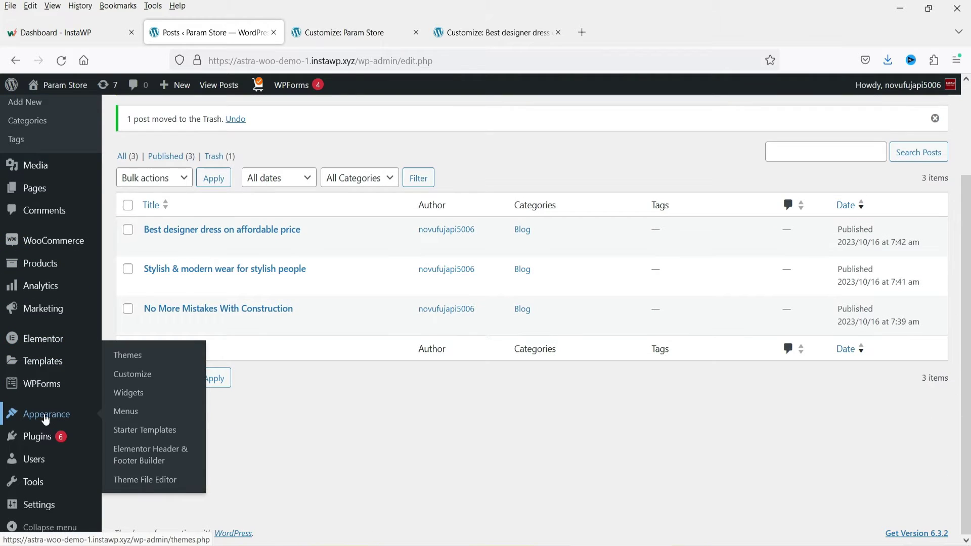
click(124, 396)
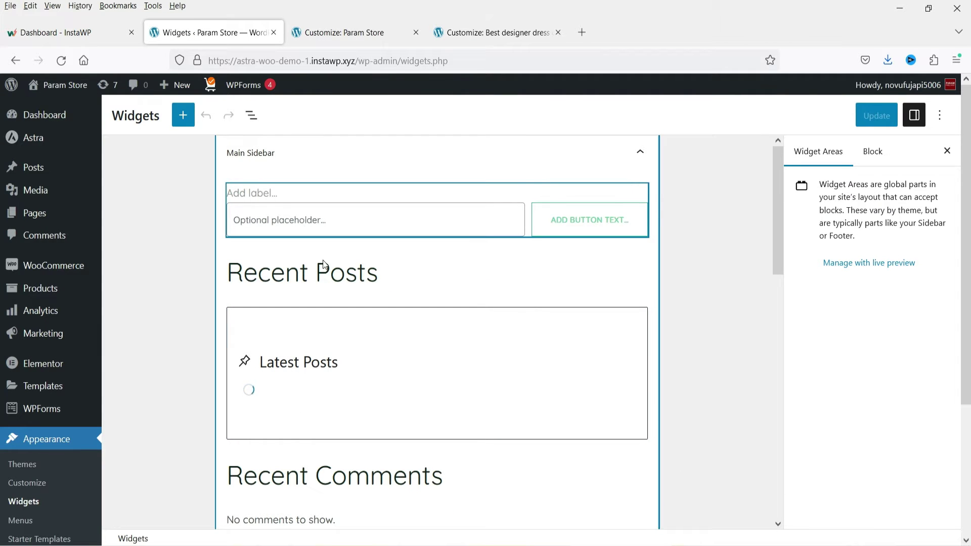
scroll(309, 237, down, 5)
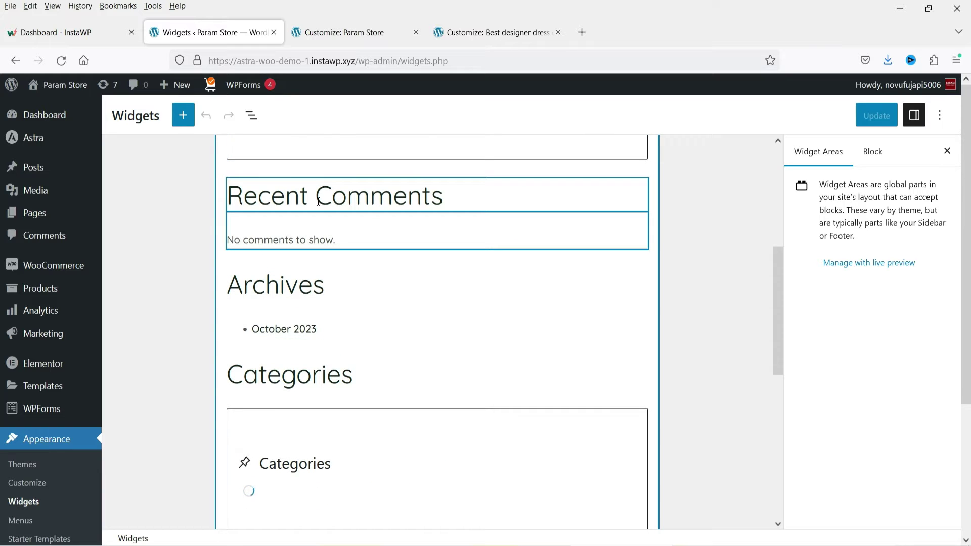
scroll(320, 243, down, 1)
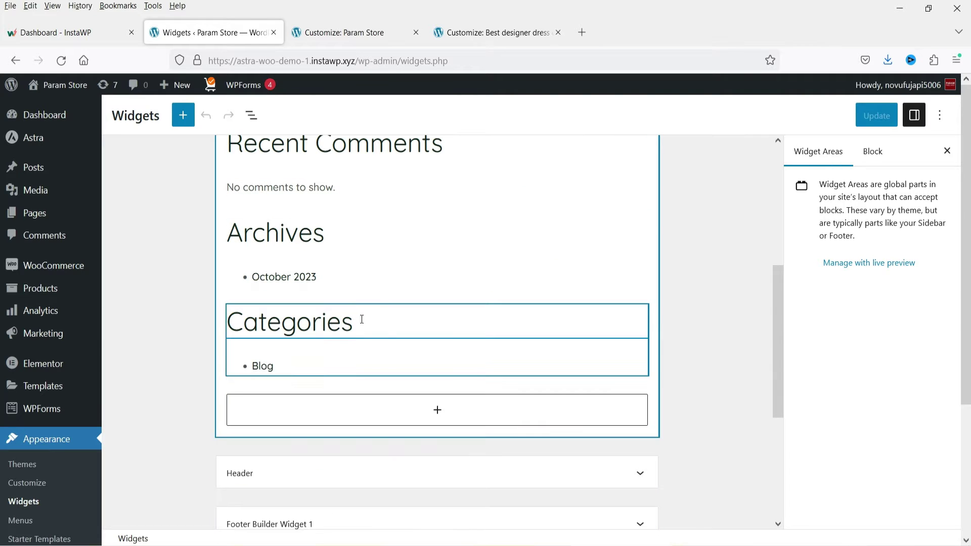
click(481, 32)
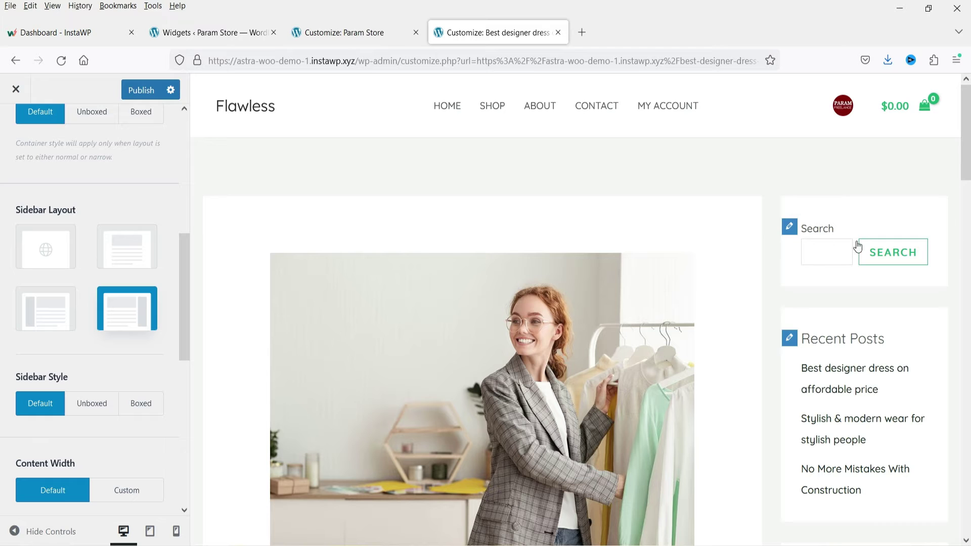
scroll(898, 344, down, 4)
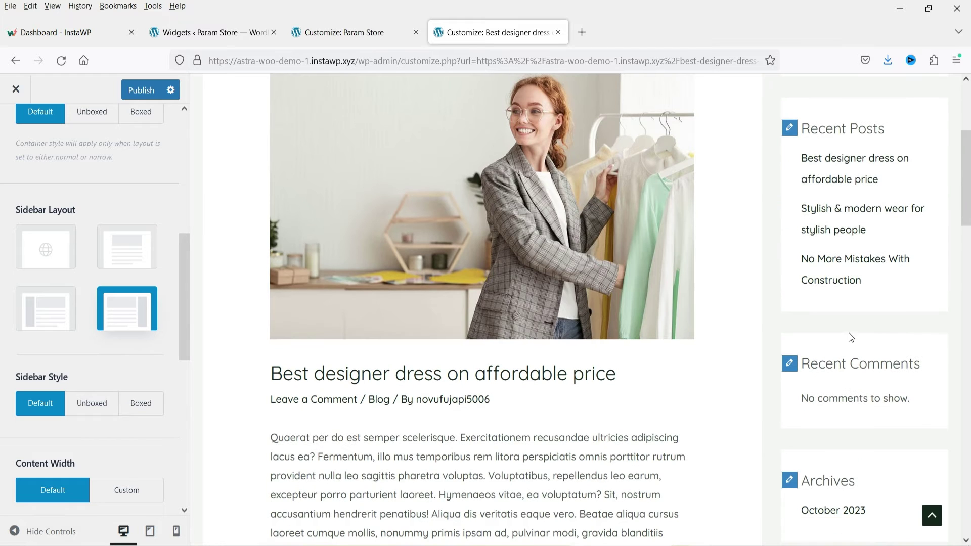
scroll(845, 339, down, 5)
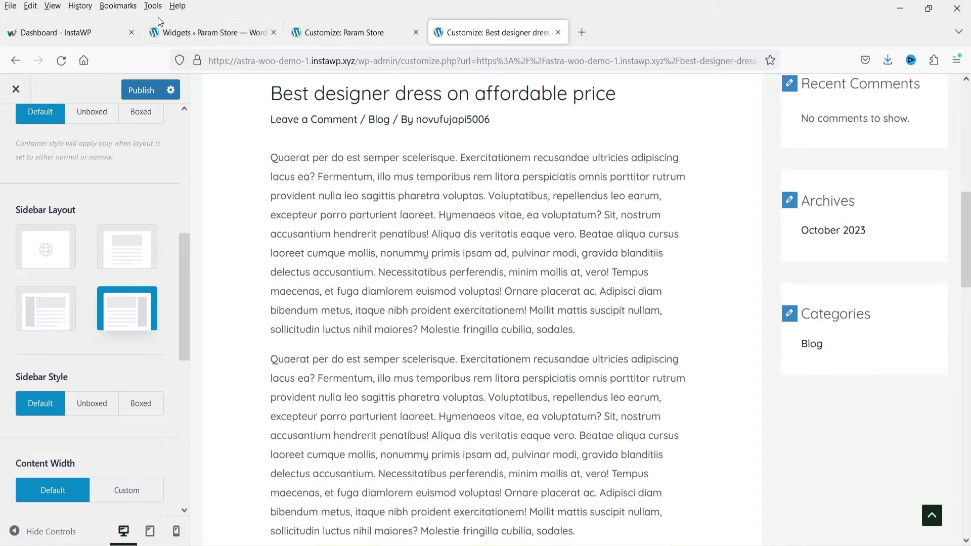
click(167, 33)
scroll(429, 314, down, 4)
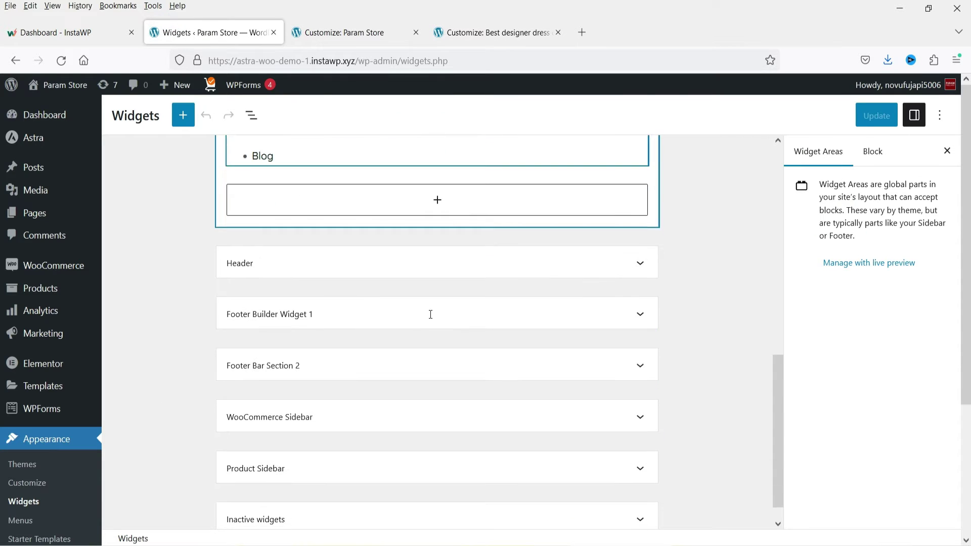
scroll(430, 243, up, 2)
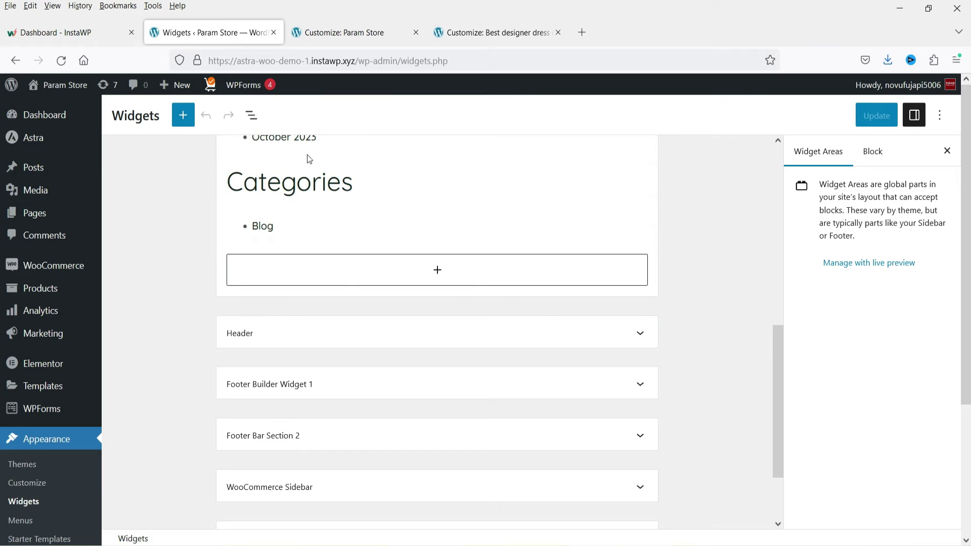
scroll(418, 349, up, 3)
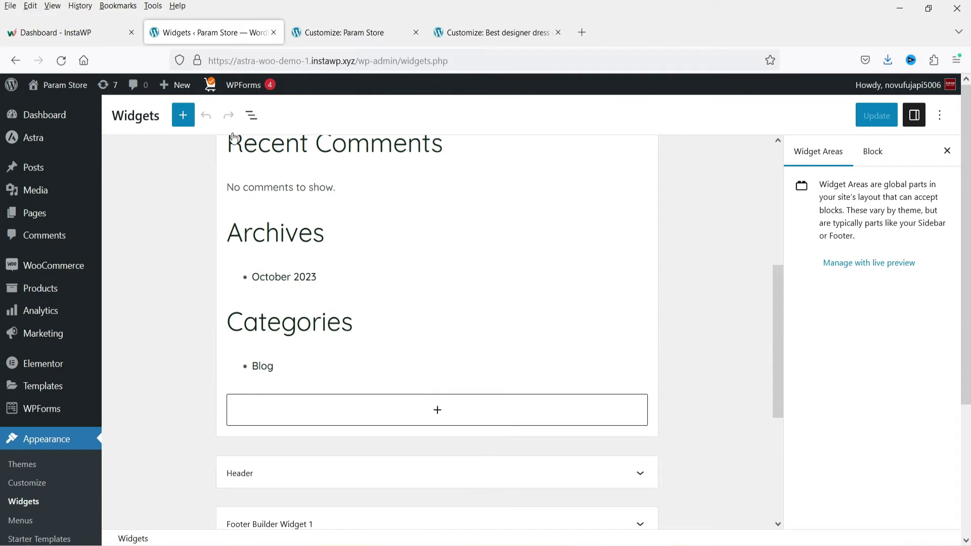
click(433, 411)
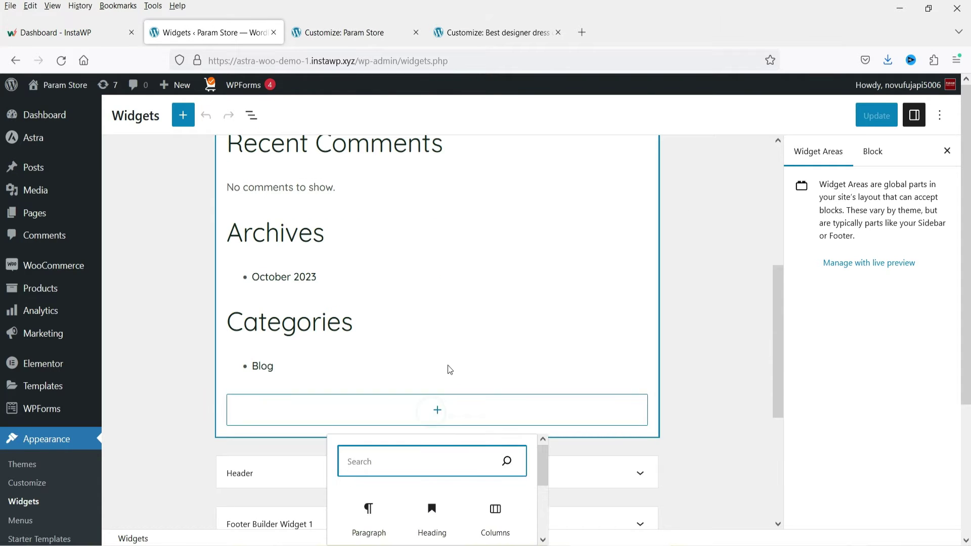
scroll(448, 368, down, 4)
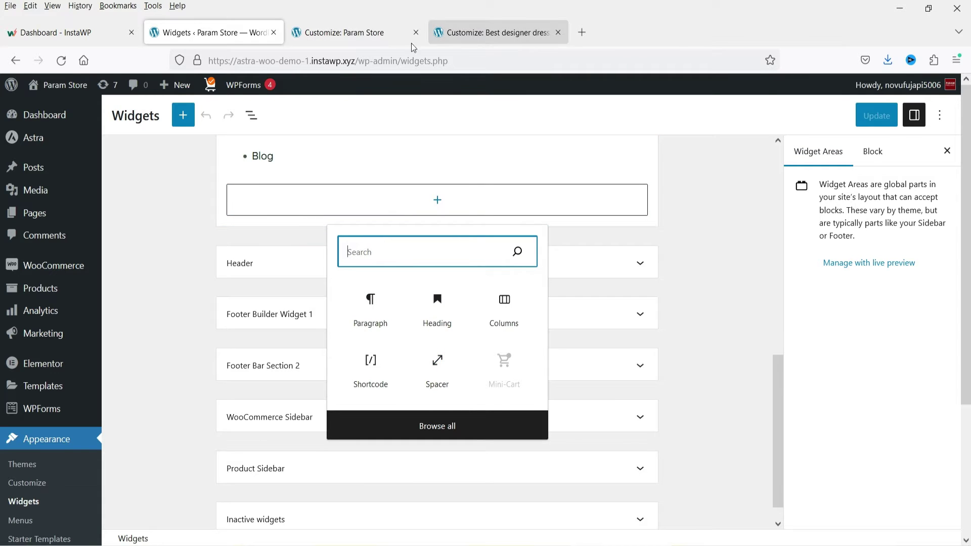
click(476, 34)
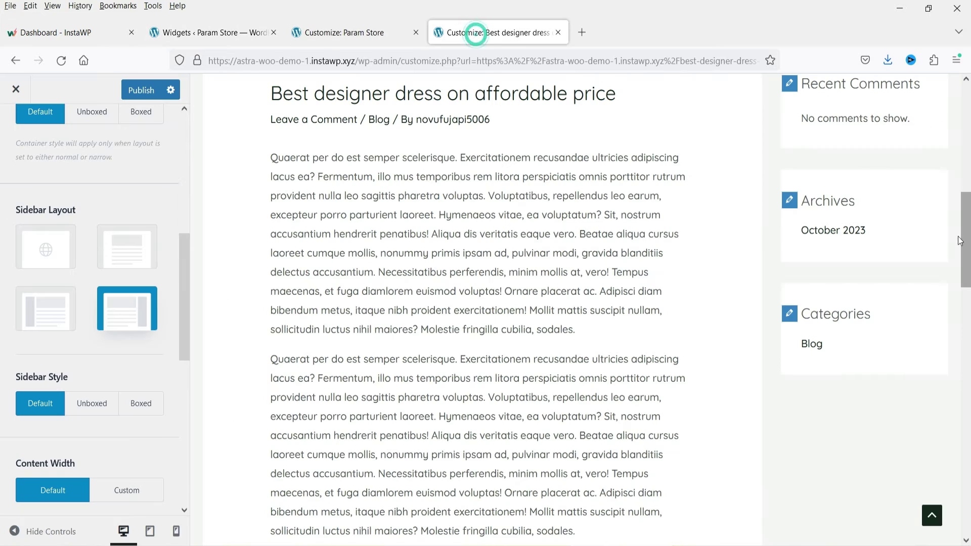
Switch the single-post Sidebar Style to Unboxed, then to Boxed
scroll(865, 218, up, 10)
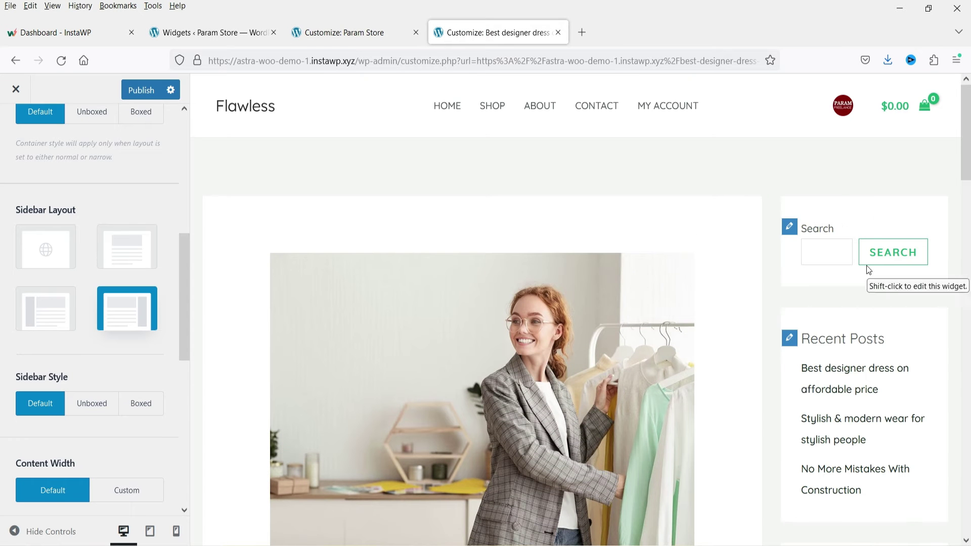
scroll(90, 258, down, 3)
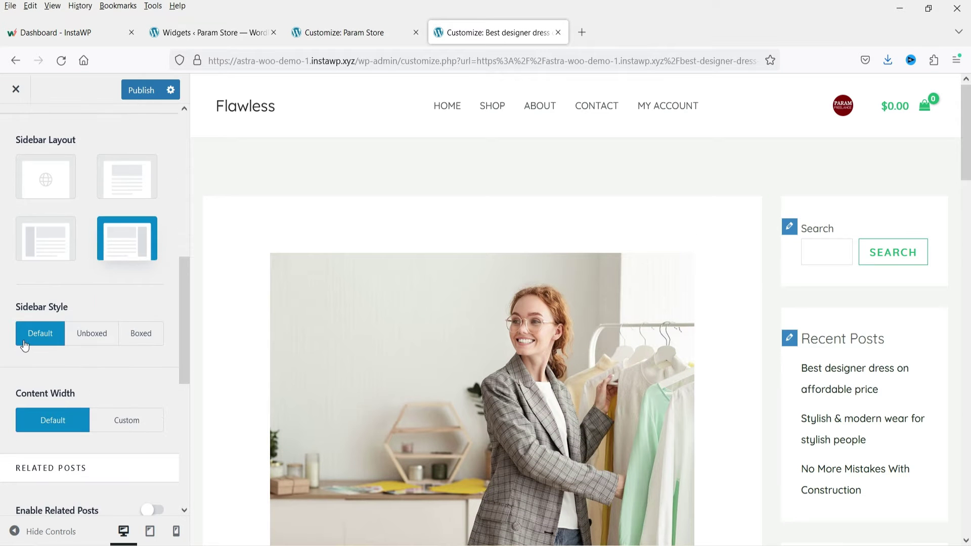
click(87, 343)
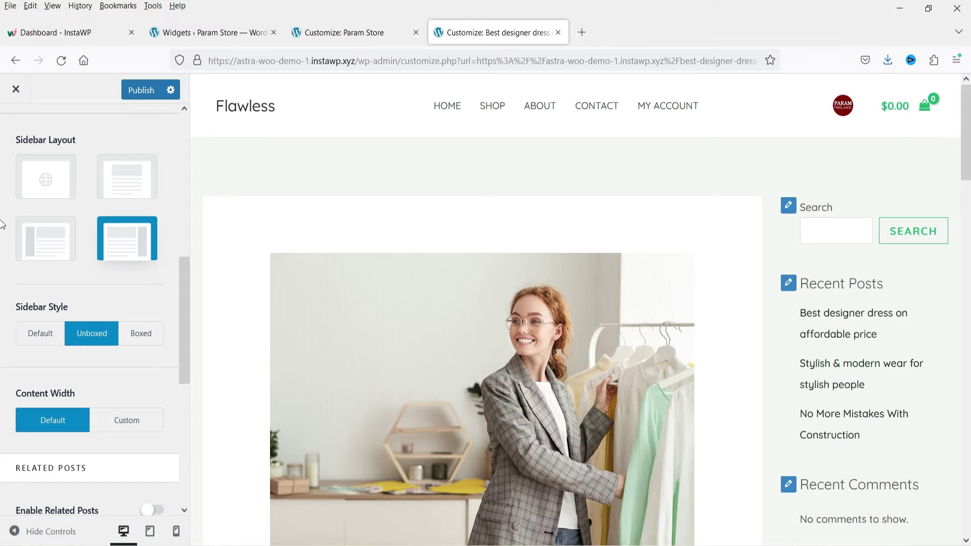
click(142, 345)
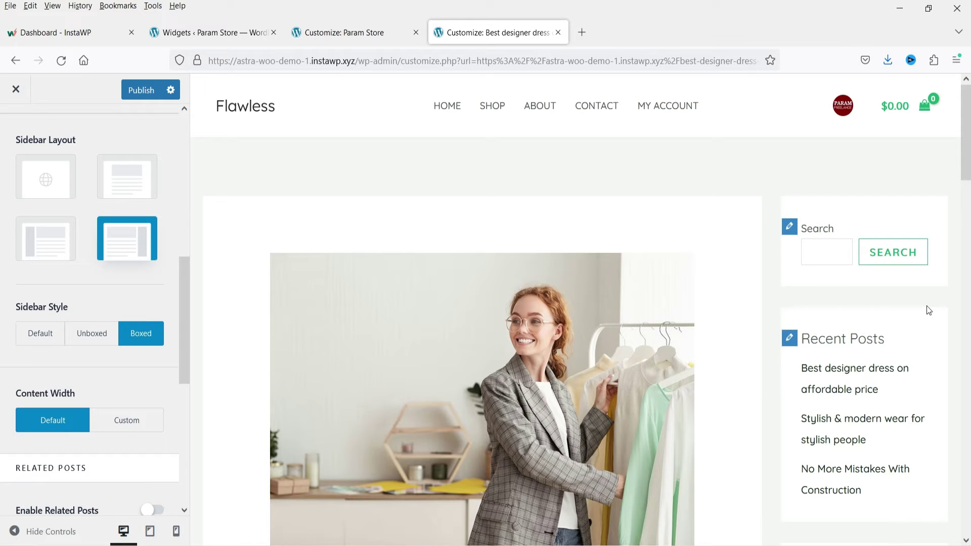
Preview the boxed sidebar with the Customizer controls hidden, then restore the controls
scroll(97, 318, down, 4)
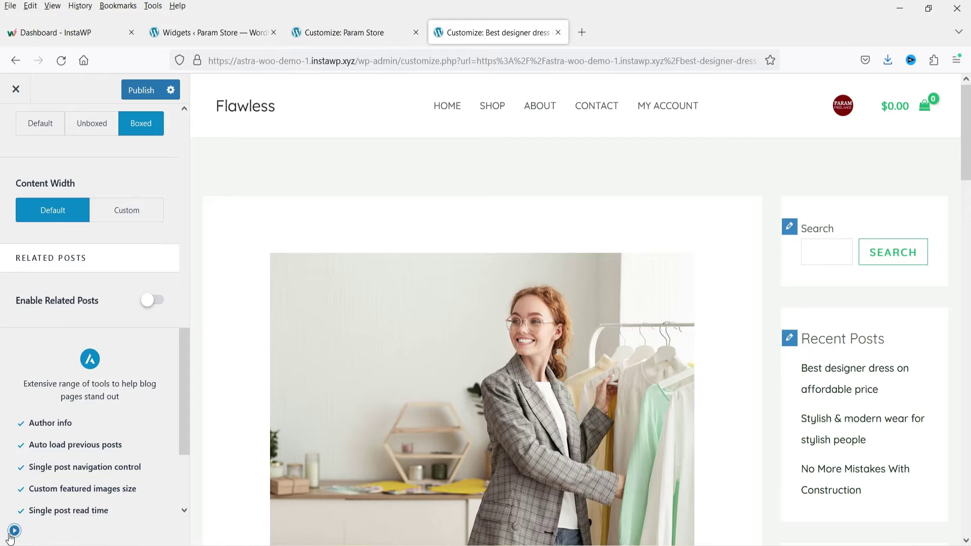
click(12, 532)
scroll(58, 537, down, 10)
scroll(898, 213, up, 10)
click(14, 531)
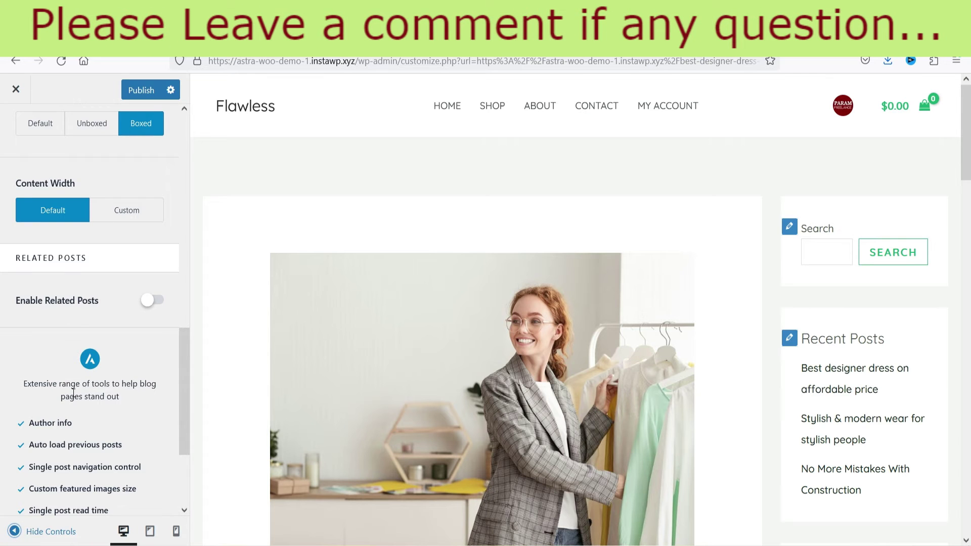
scroll(69, 255, down, 3)
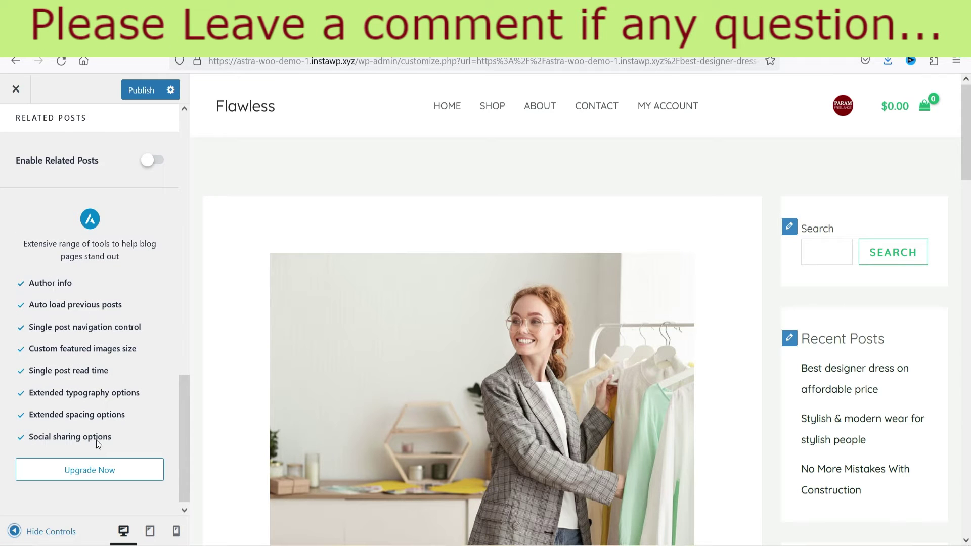
Enable Related Posts and check the two related articles shown beneath the dress post
scroll(101, 449, up, 3)
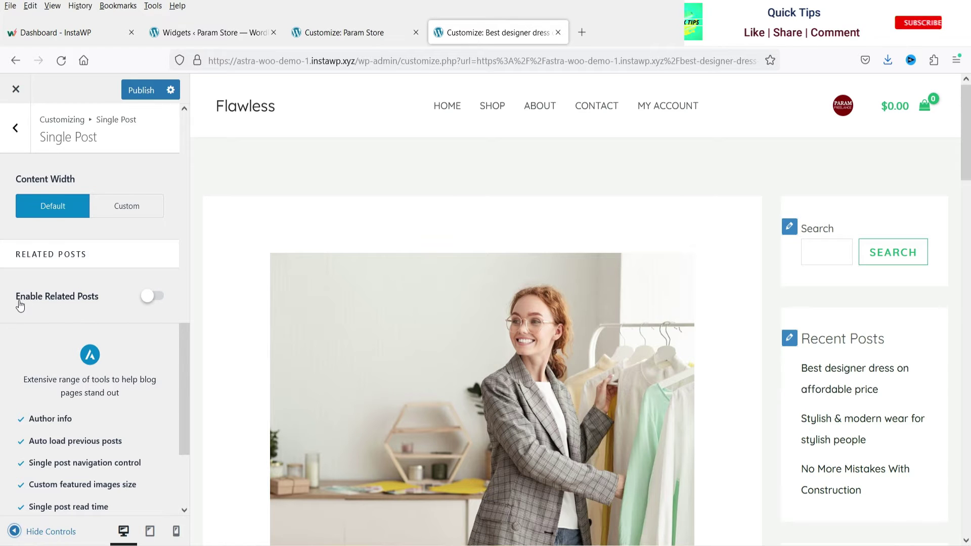
click(149, 297)
scroll(708, 288, down, 10)
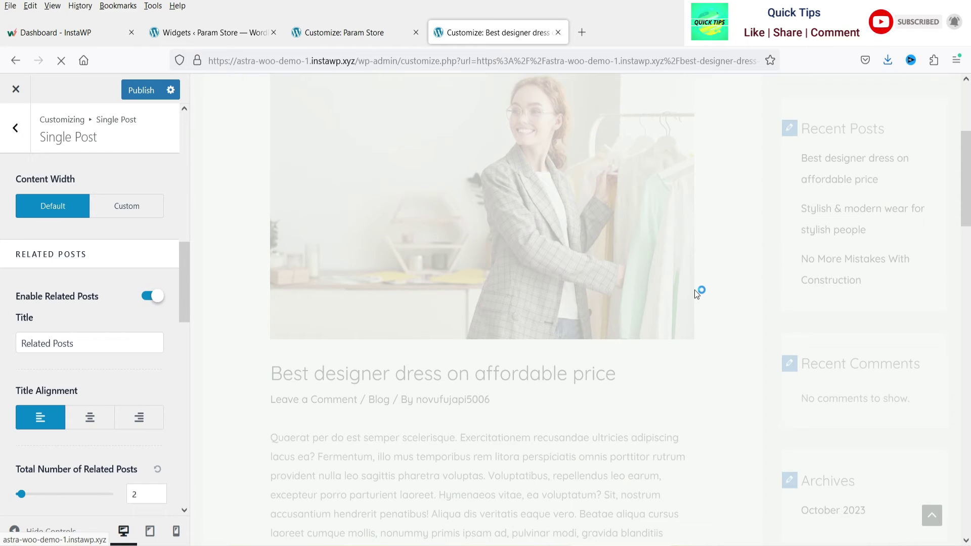
scroll(691, 294, down, 7)
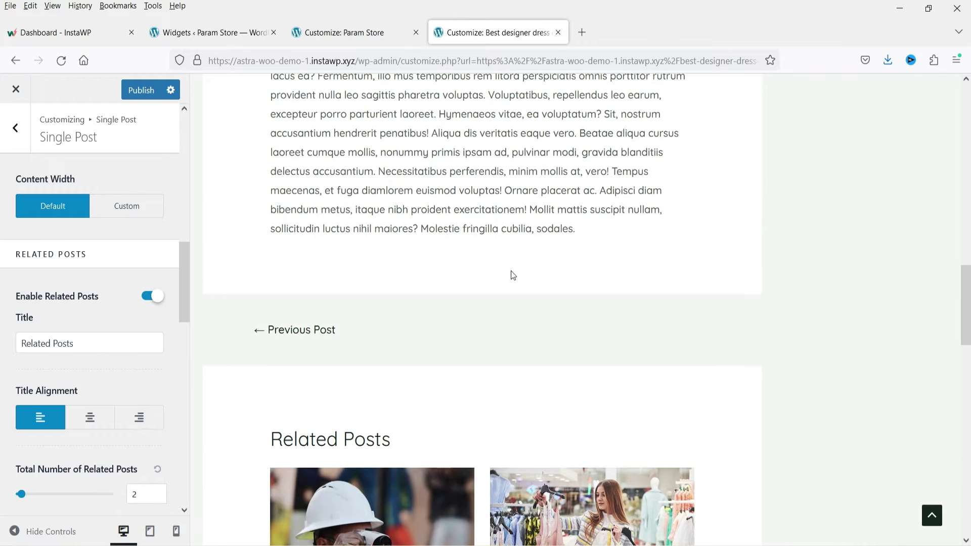
scroll(503, 332, down, 4)
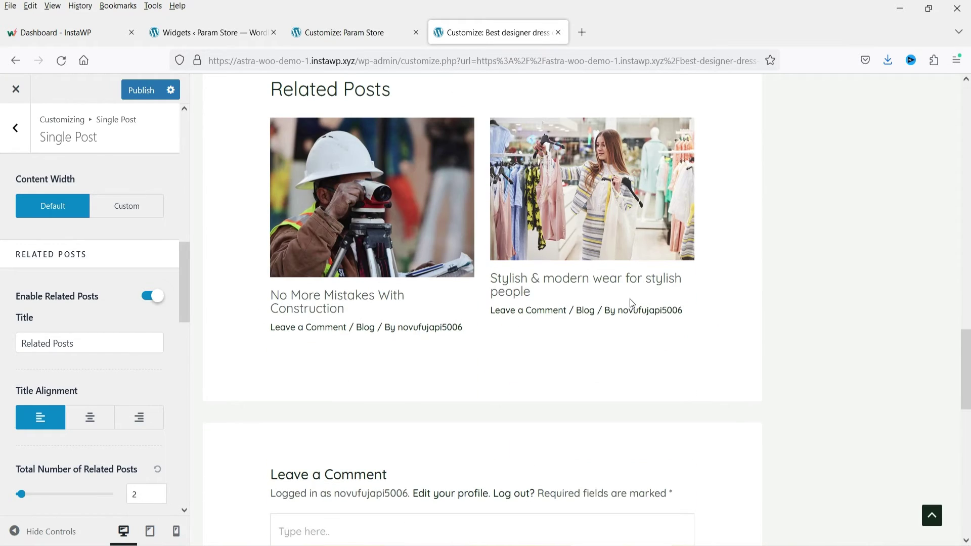
scroll(531, 305, down, 7)
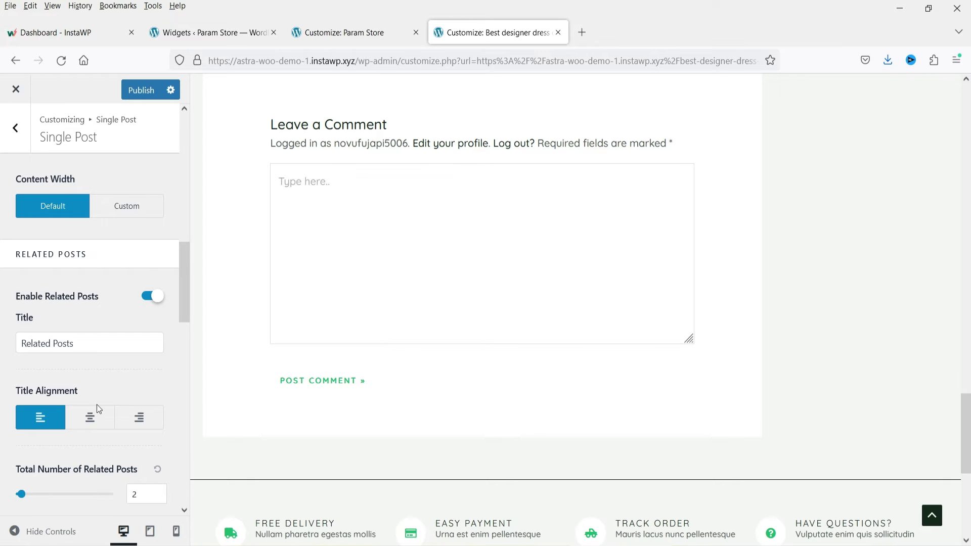
scroll(97, 337, down, 1)
scroll(399, 385, up, 10)
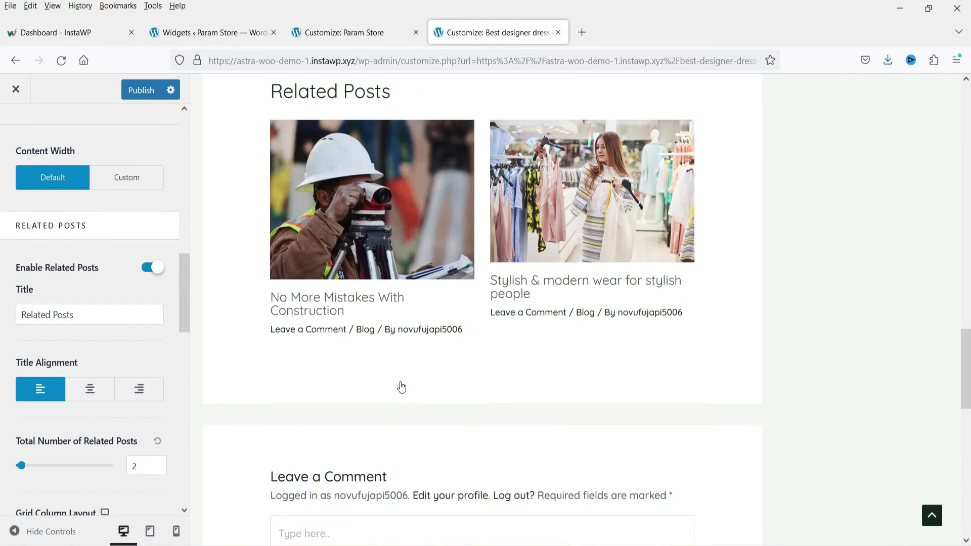
scroll(104, 317, down, 2)
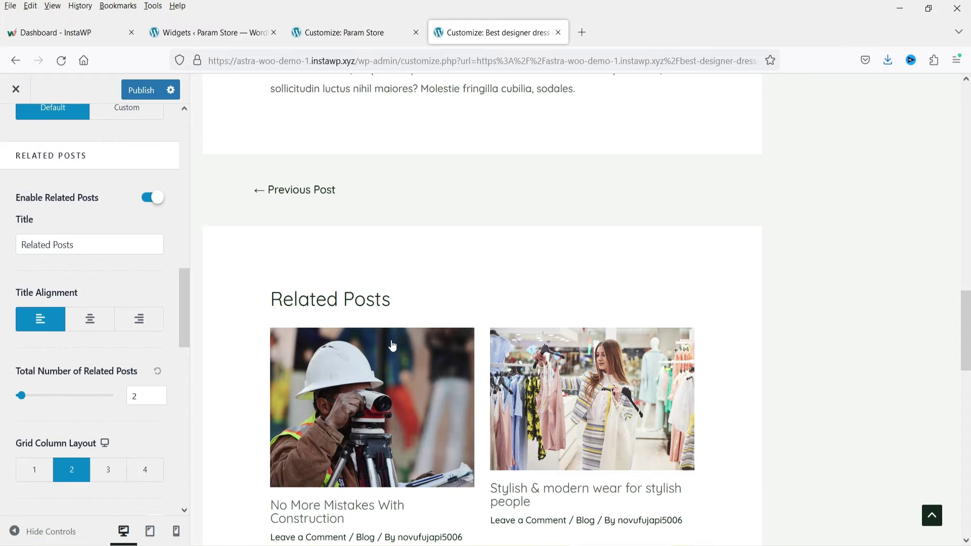
scroll(377, 371, down, 3)
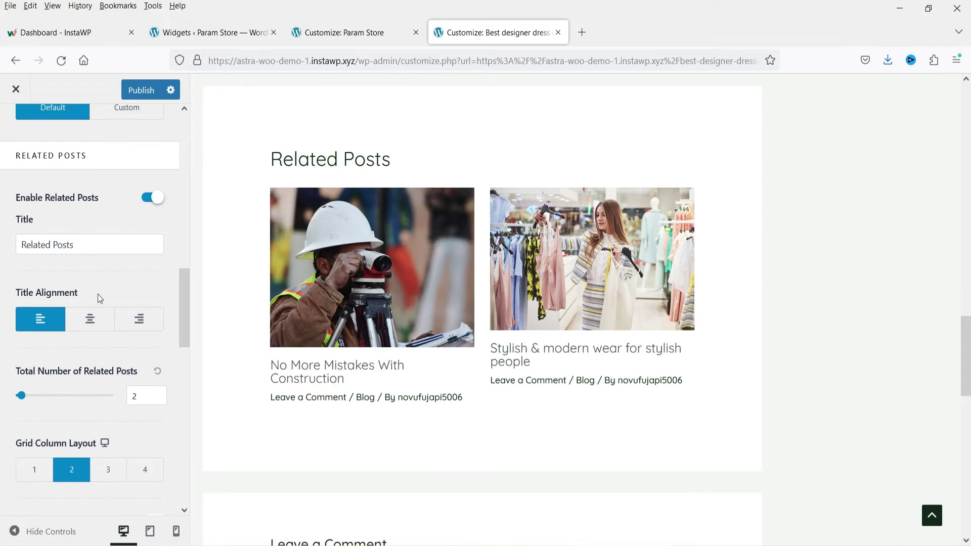
Centre the Related Posts section heading
click(88, 326)
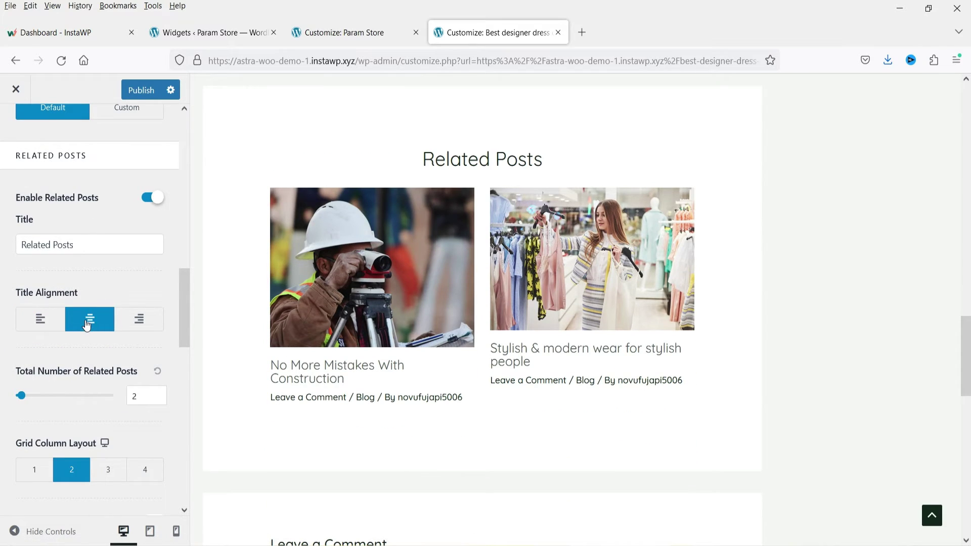
scroll(72, 260, down, 3)
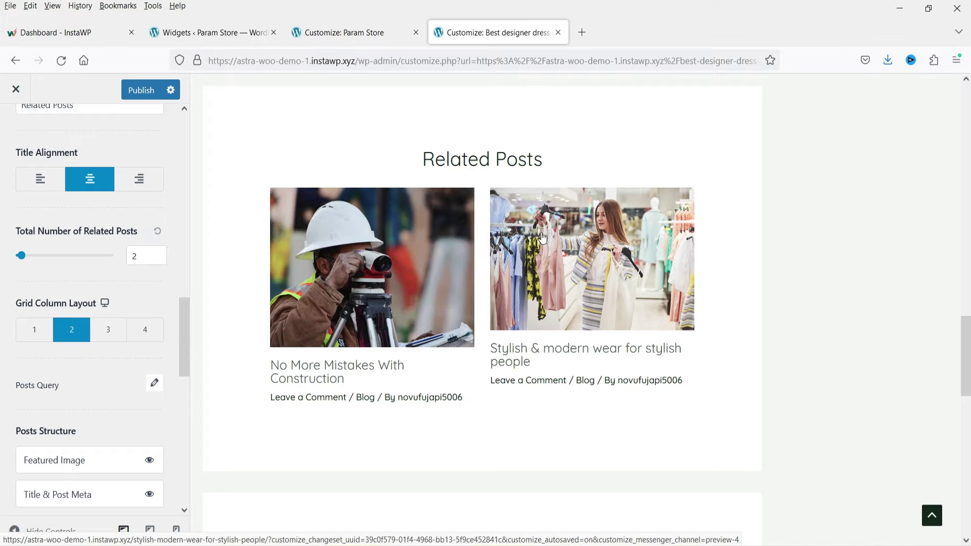
scroll(114, 288, down, 3)
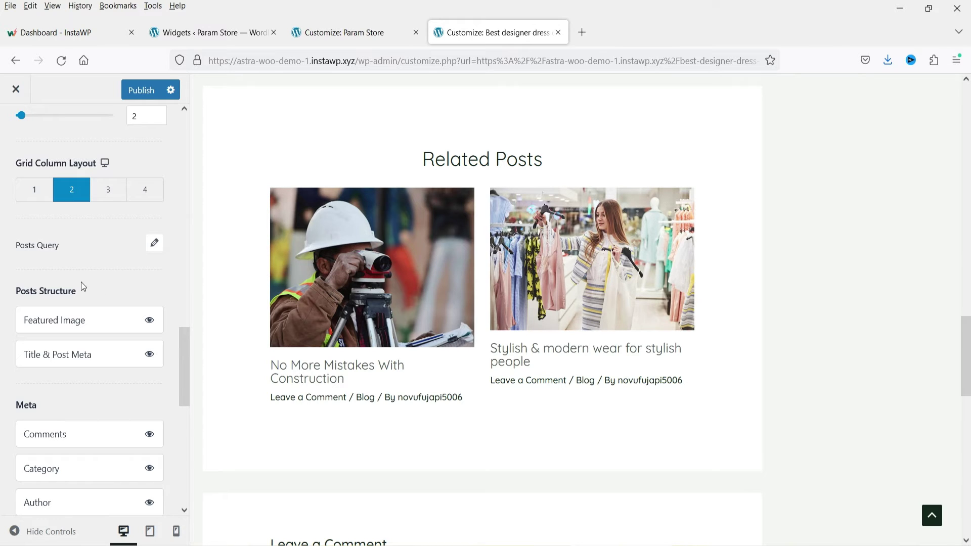
scroll(83, 283, down, 2)
Toggle the related-post featured image and hide the category and comments meta
click(150, 251)
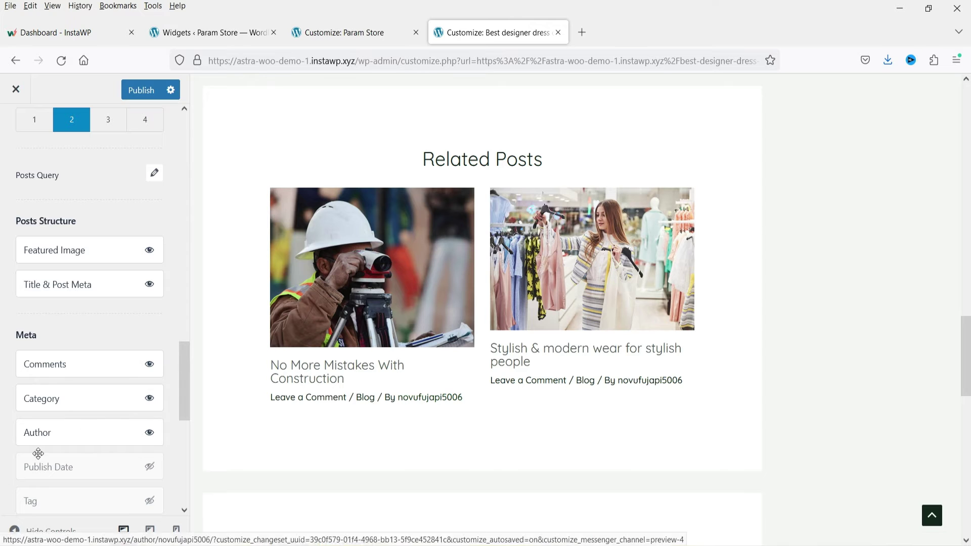
click(149, 399)
click(154, 369)
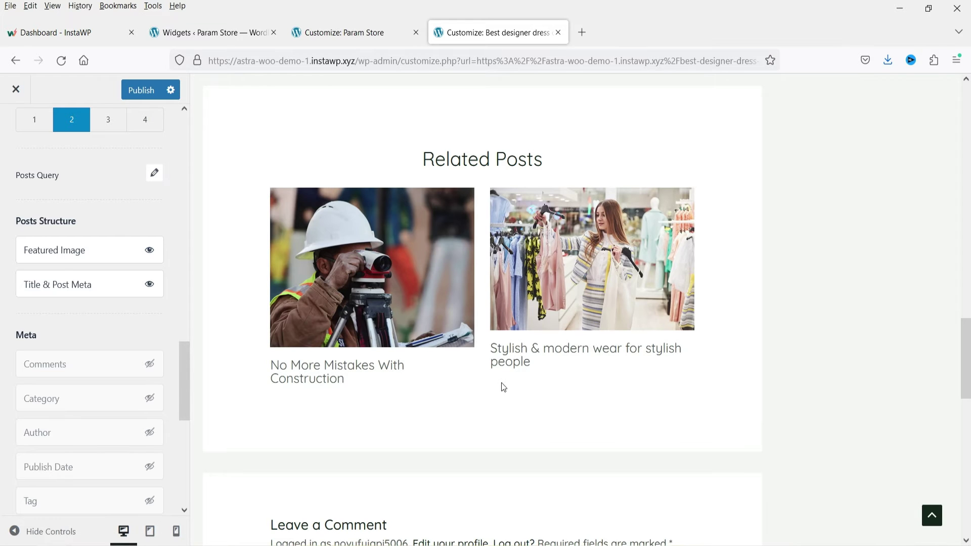
scroll(69, 287, down, 5)
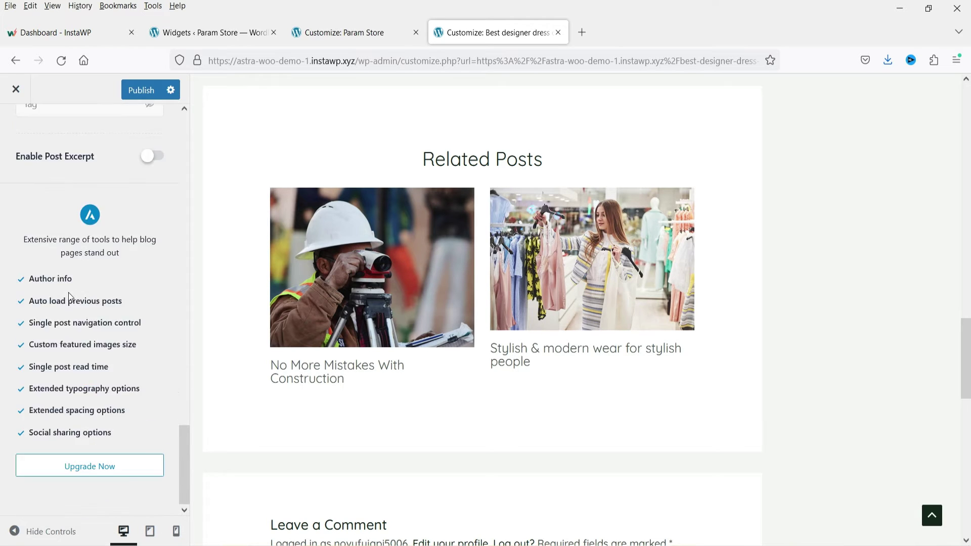
scroll(70, 288, up, 15)
scroll(98, 282, up, 5)
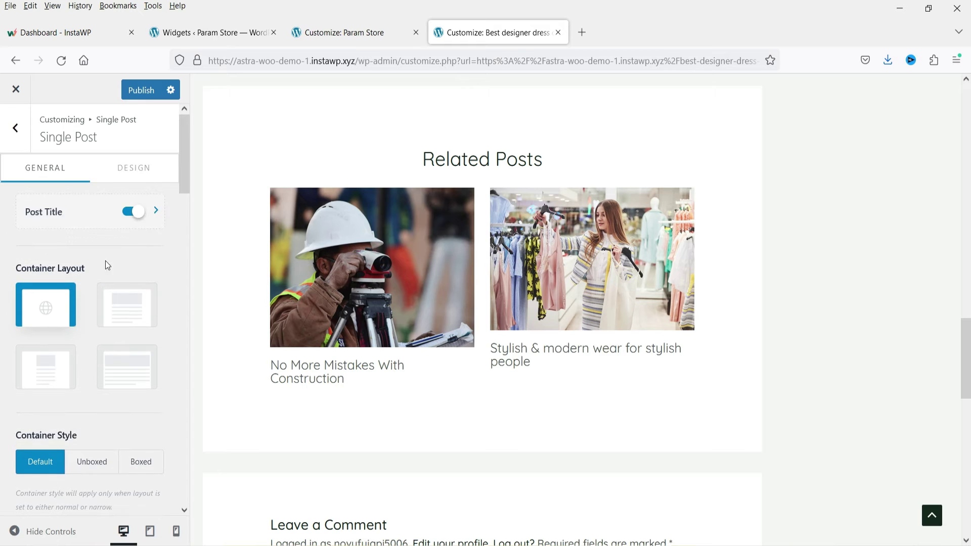
On the Design tab, set the Related Posts section title colour to dark red
click(143, 169)
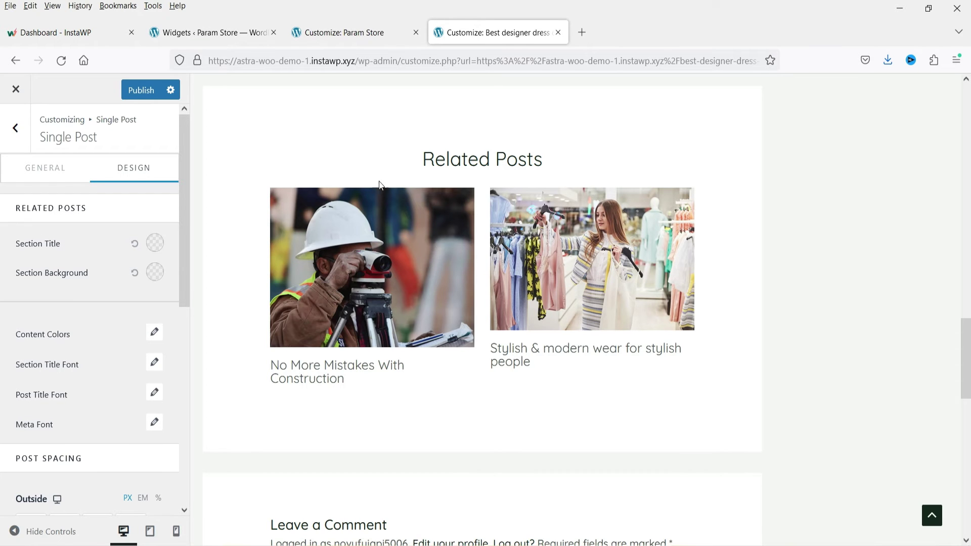
click(155, 244)
drag(124, 319, 132, 357)
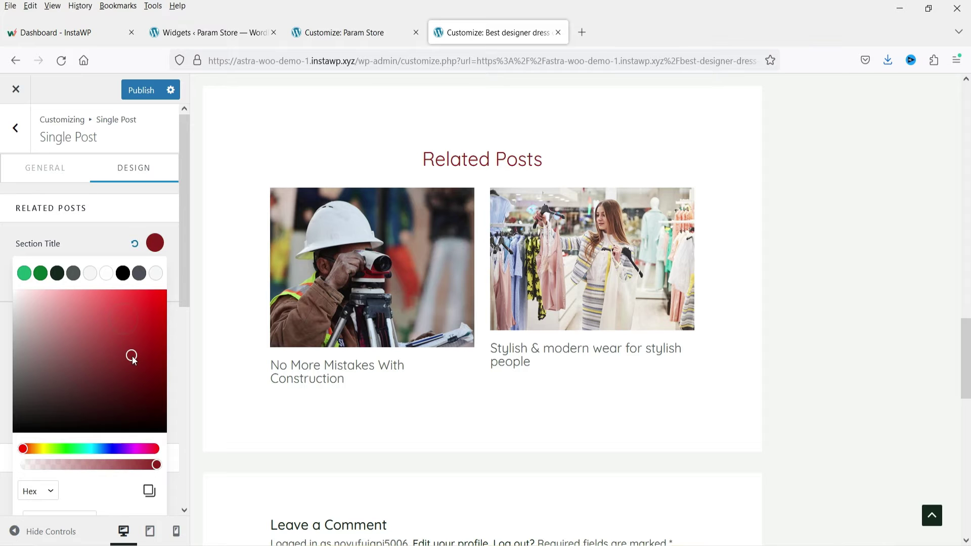
click(81, 238)
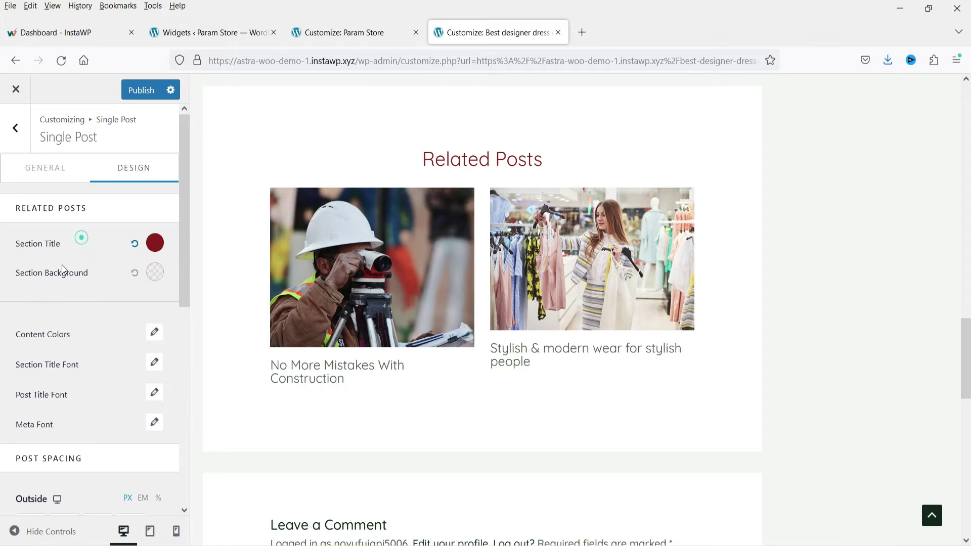
scroll(116, 285, down, 5)
scroll(115, 287, up, 3)
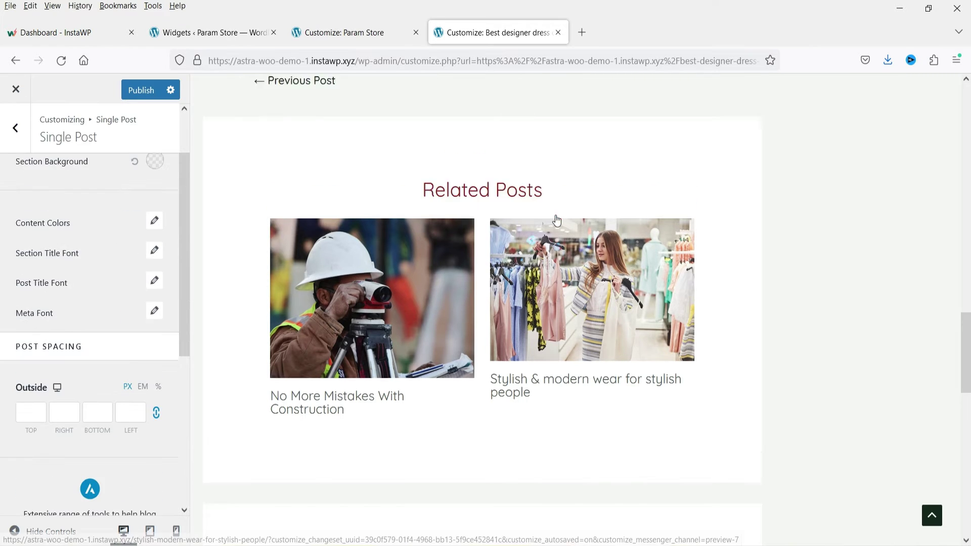
Give the Related Posts section a pale pink-grey #E7DFDF background
click(157, 170)
drag(71, 240, 24, 222)
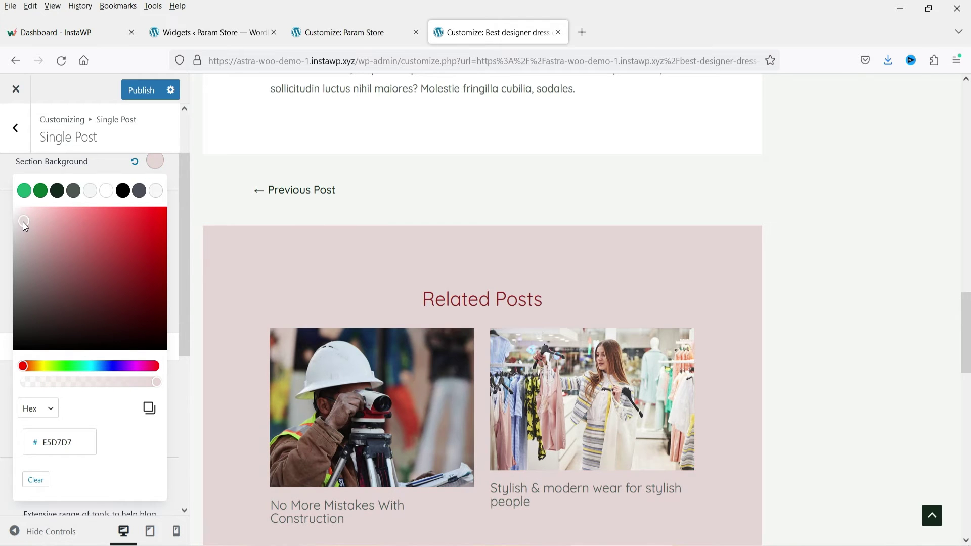
scroll(415, 231, down, 3)
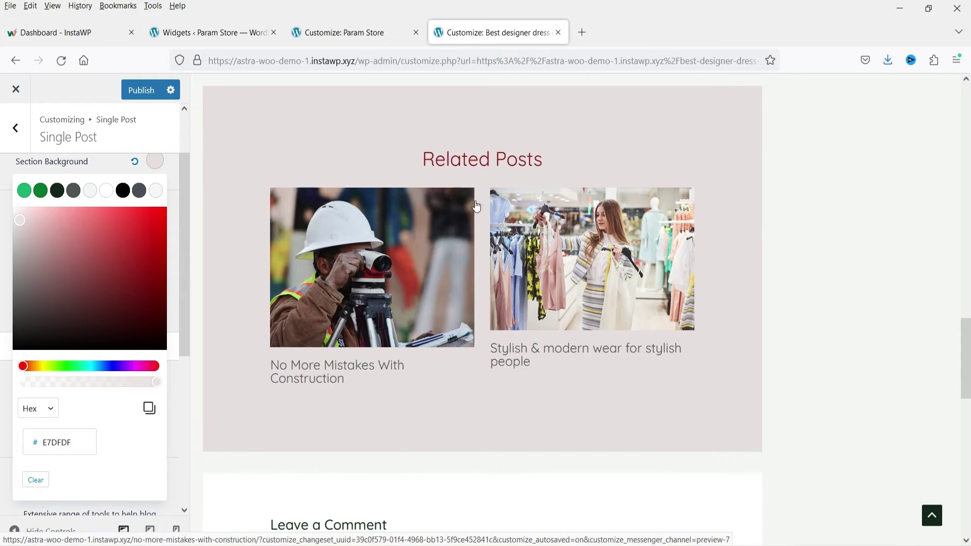
key(Escape)
scroll(90, 303, down, 3)
scroll(506, 257, down, 4)
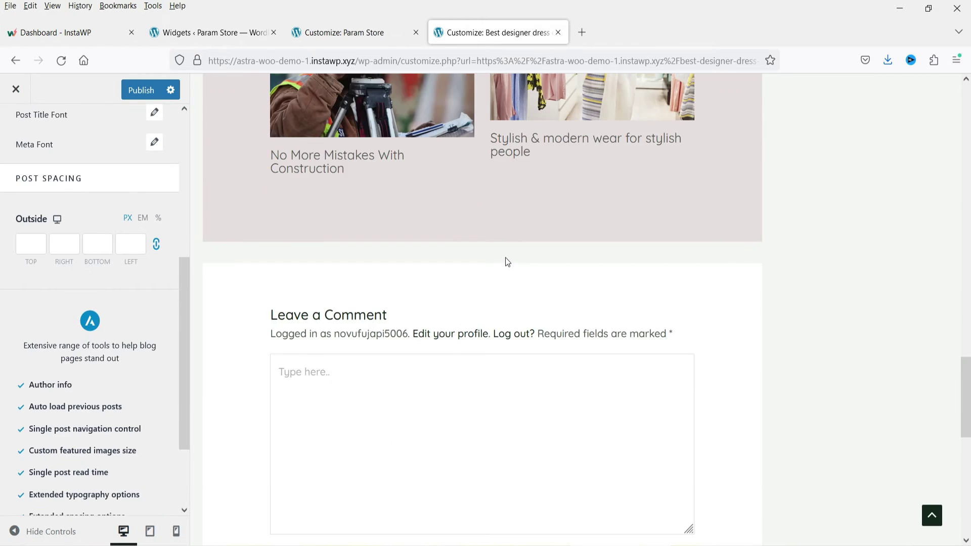
scroll(505, 256, up, 15)
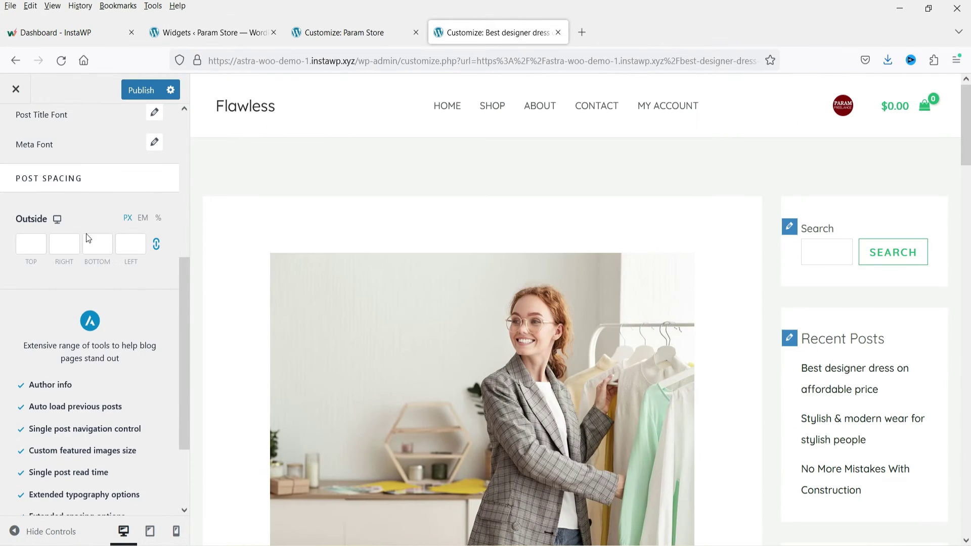
scroll(57, 356, down, 2)
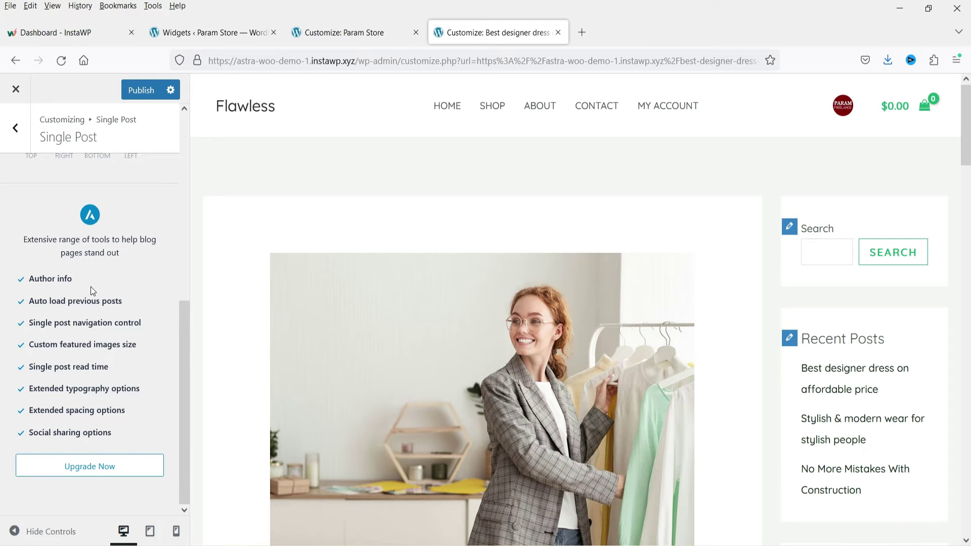
scroll(90, 299, up, 8)
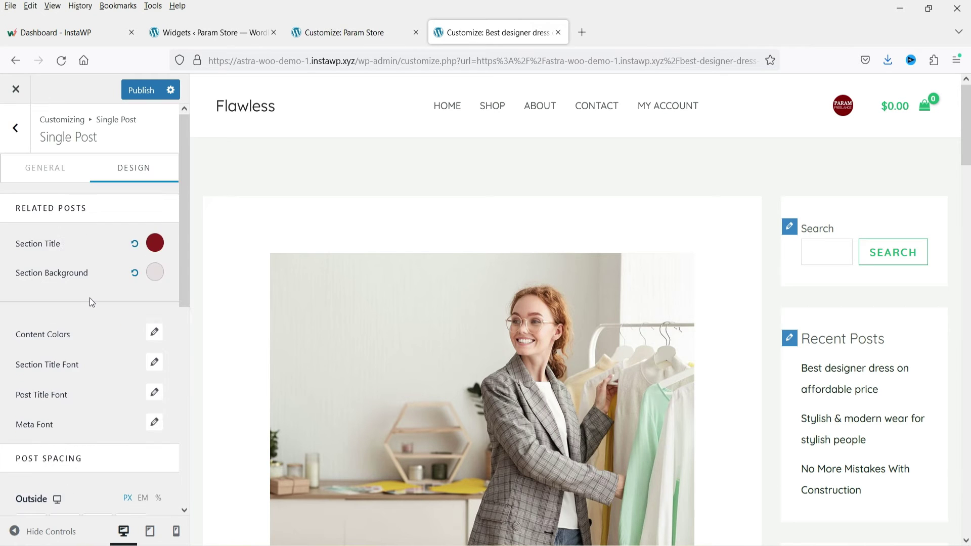
Toggle the single post's Post Title off and back on, then publish the changes
click(34, 174)
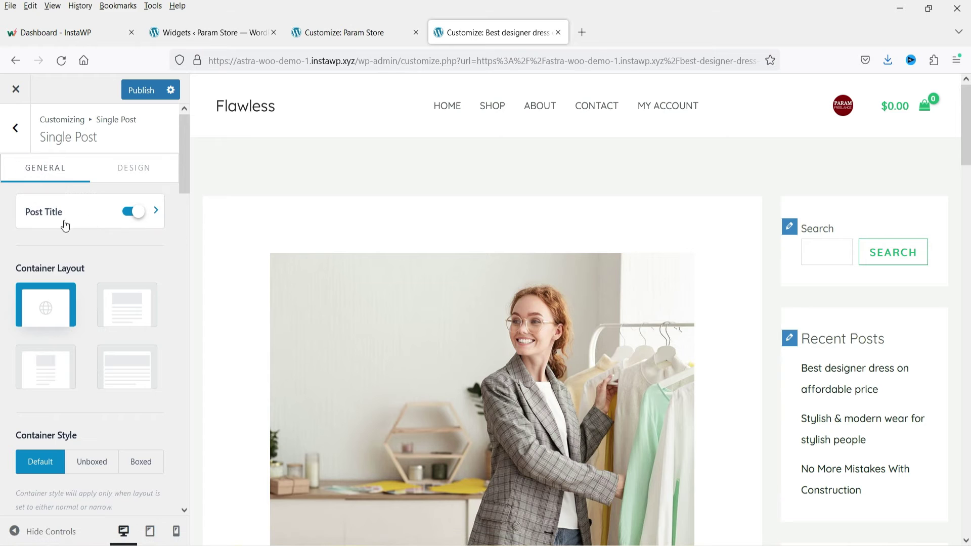
click(140, 211)
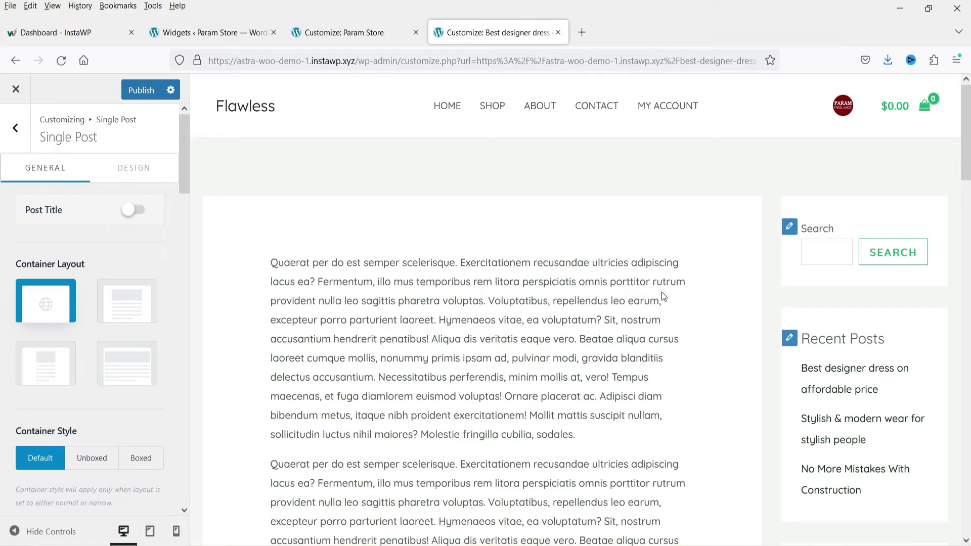
click(142, 213)
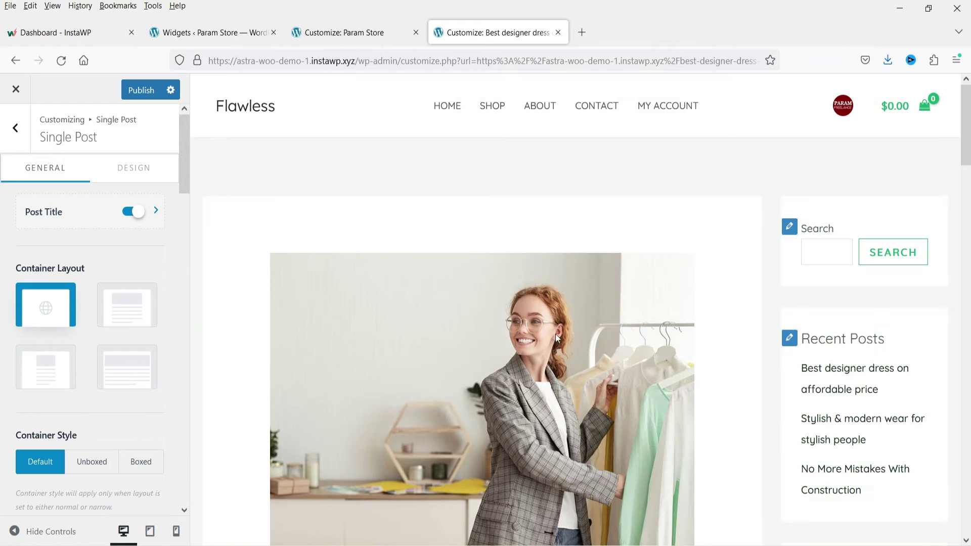
scroll(517, 339, down, 5)
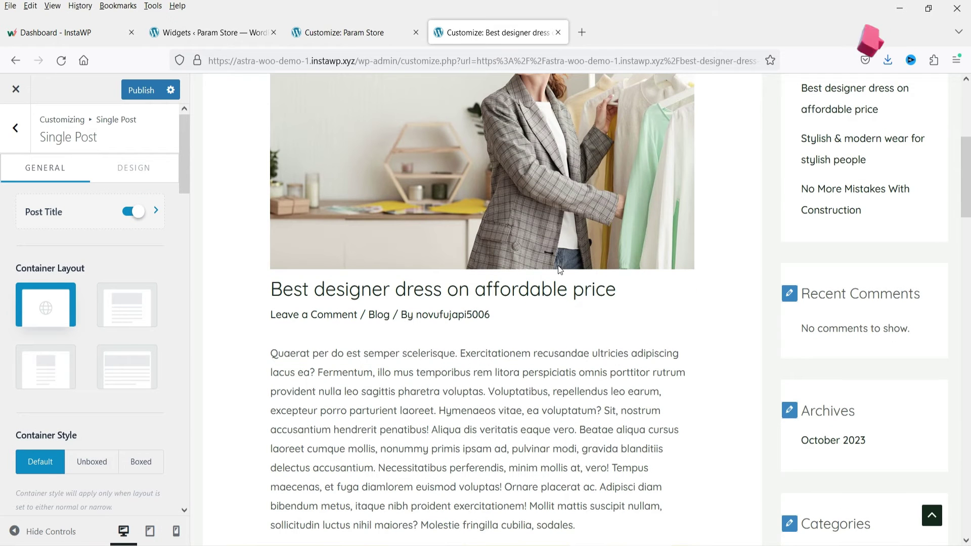
click(150, 92)
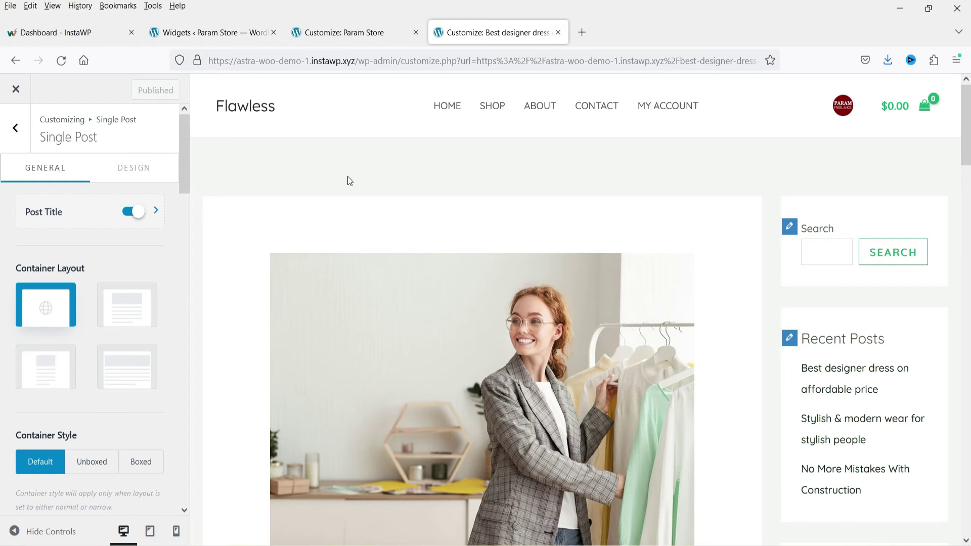
Open the plugin upload form under Plugins > Add New > Upload Plugin
click(202, 34)
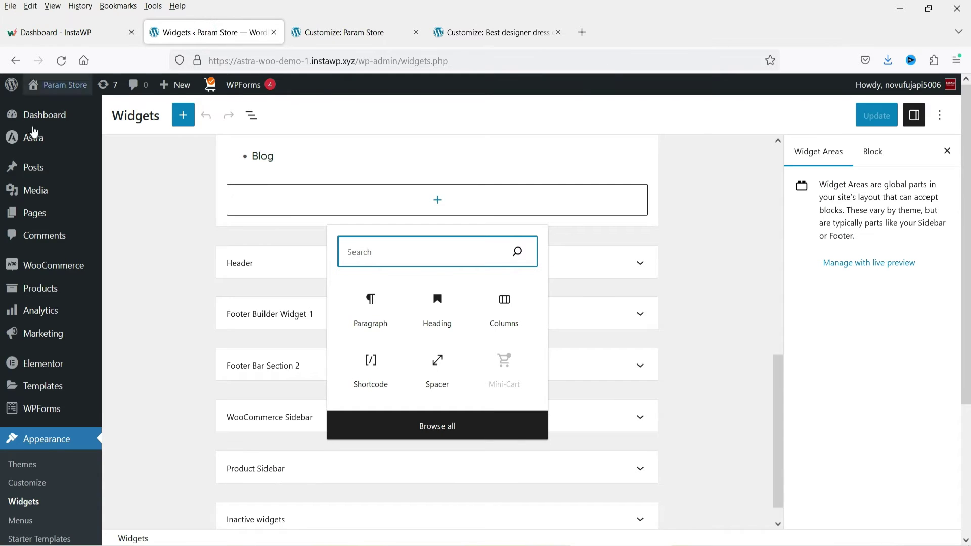
scroll(62, 273, down, 3)
mouse_move(50, 436)
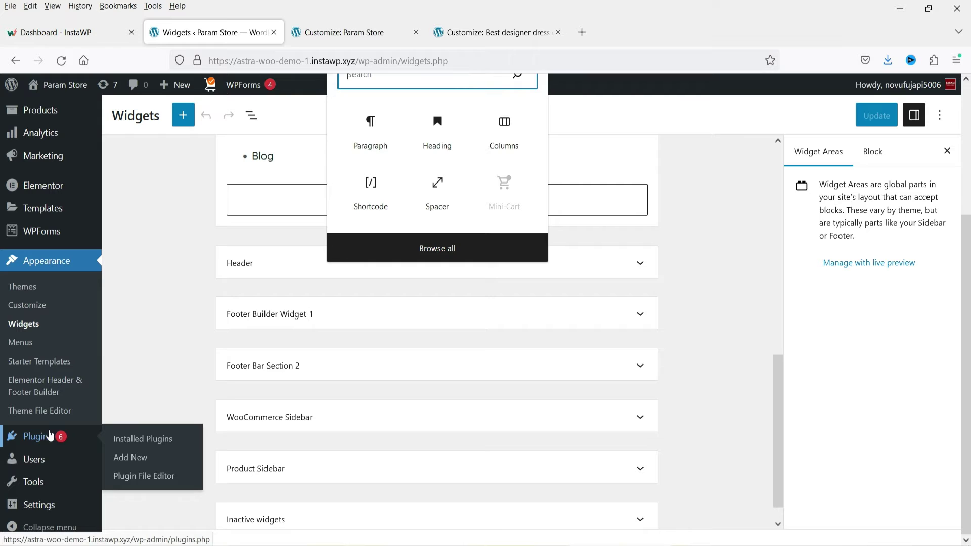
click(133, 458)
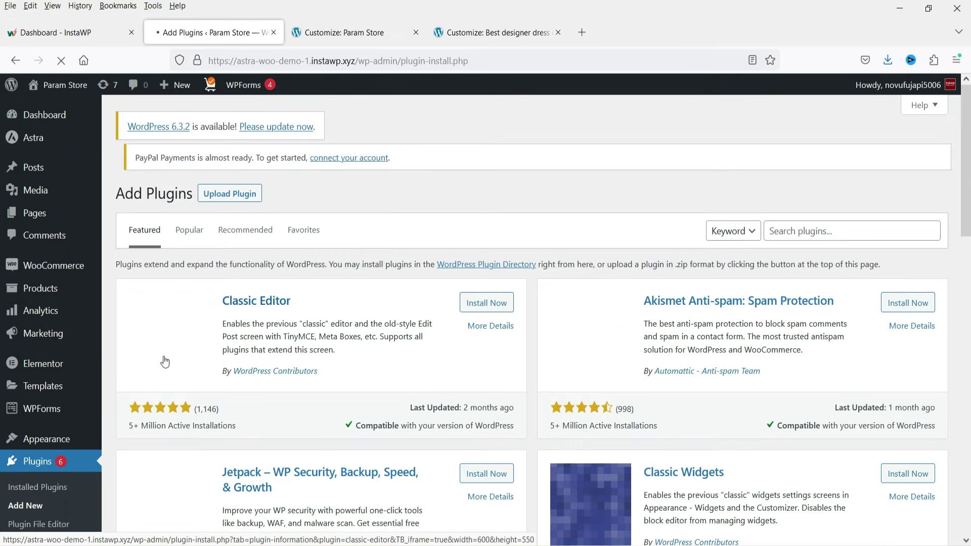
click(236, 167)
Upload astra-addon-plugin-4.1.5.zip, install it and activate Astra Pro
click(447, 323)
click(292, 136)
double_click(293, 137)
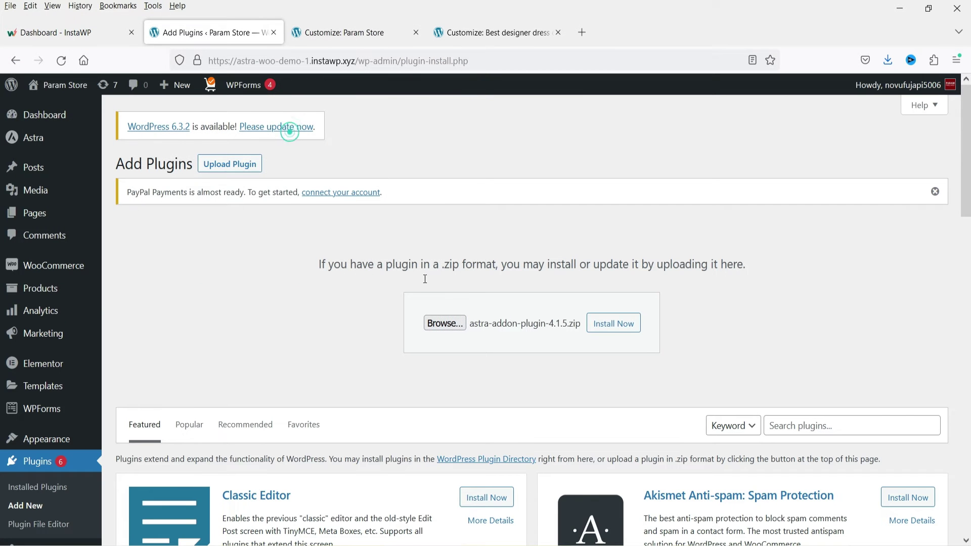
click(613, 324)
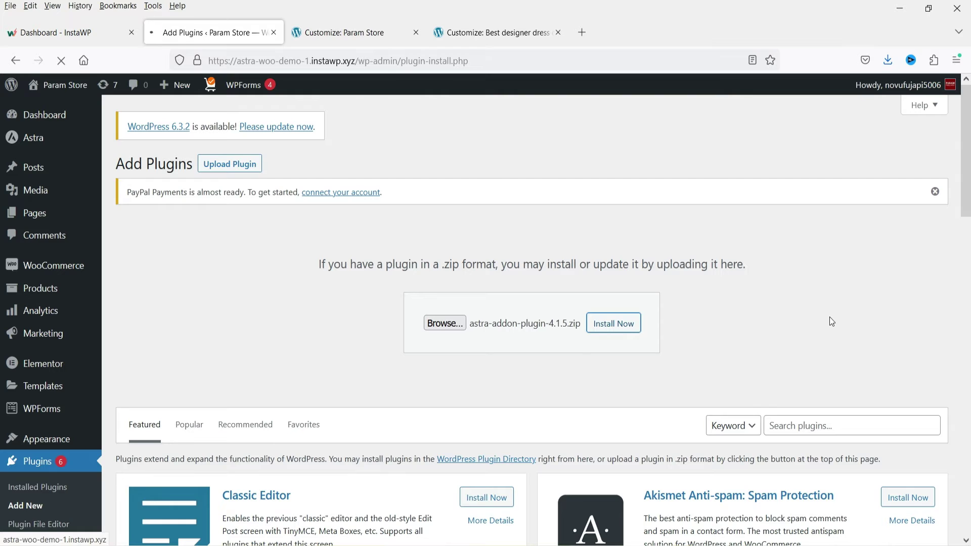
click(169, 324)
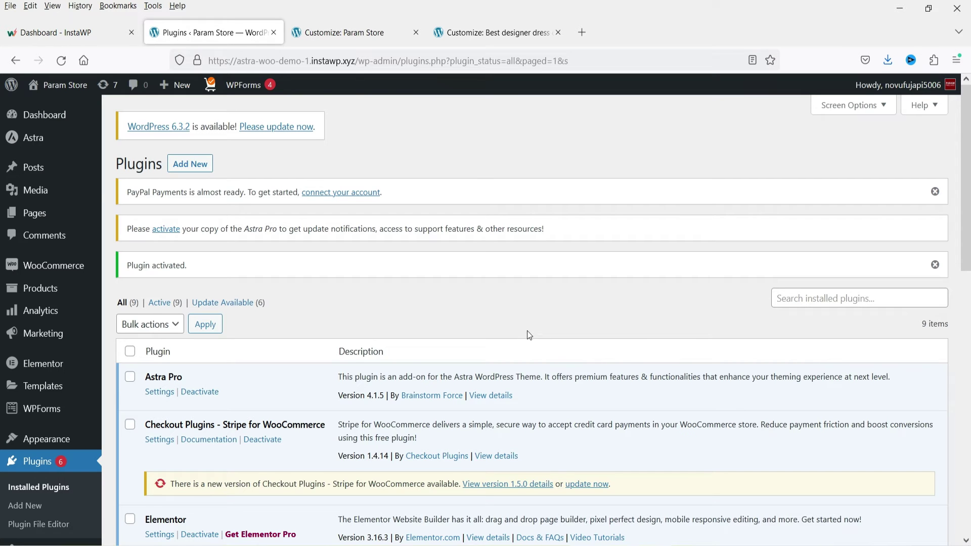
Open the Astra dashboard and scroll down to the Astra Pro Modules section
click(30, 145)
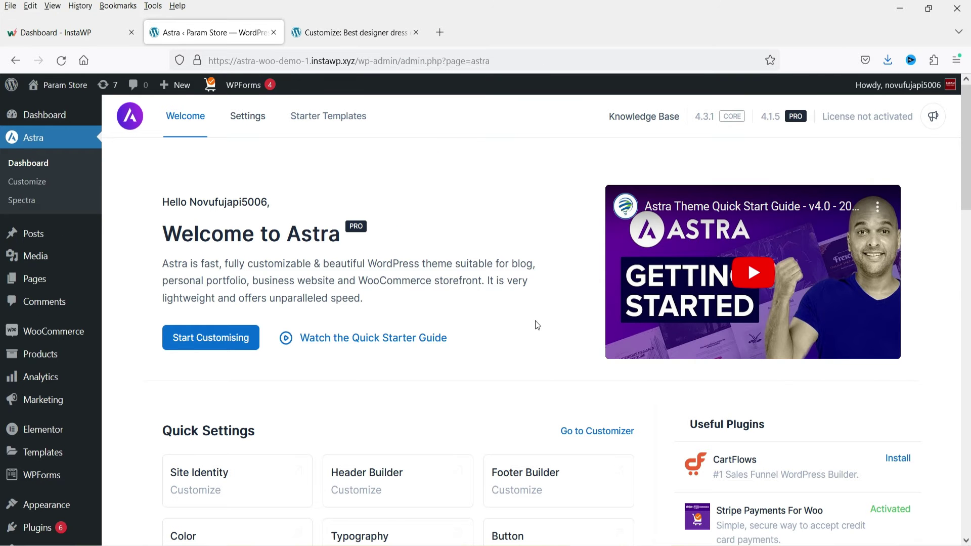
scroll(293, 281, down, 8)
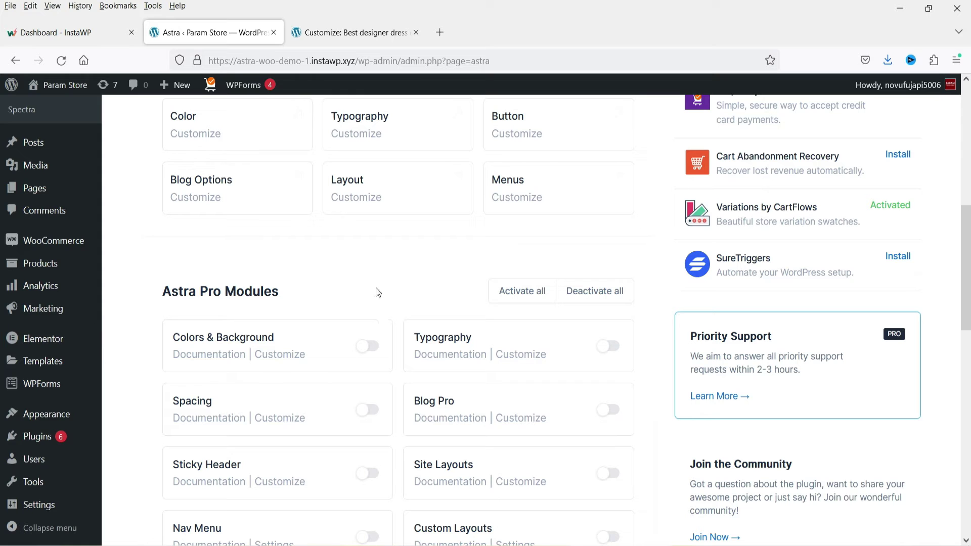
Reload the Customizer tab and review Single Post's General options: Post Title on, Container Style Default
click(356, 32)
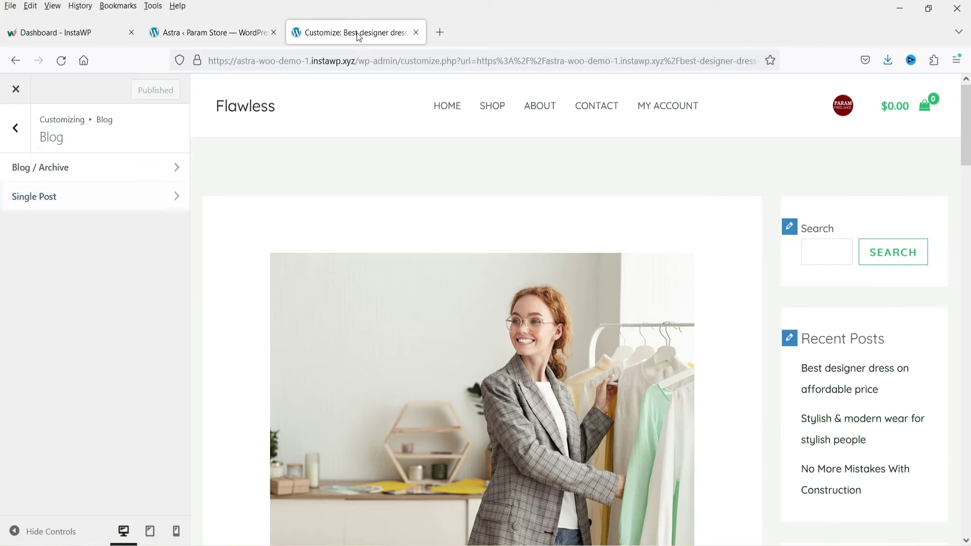
click(61, 61)
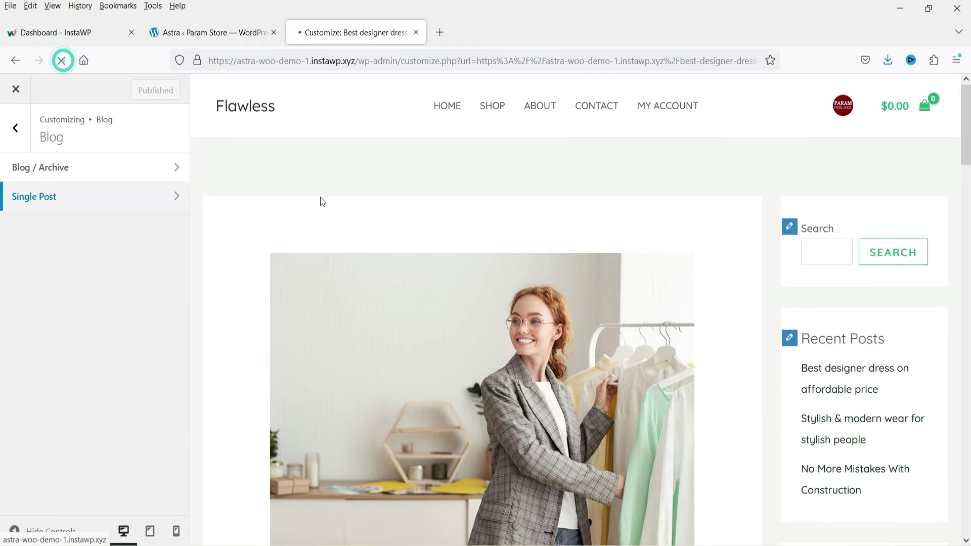
click(61, 202)
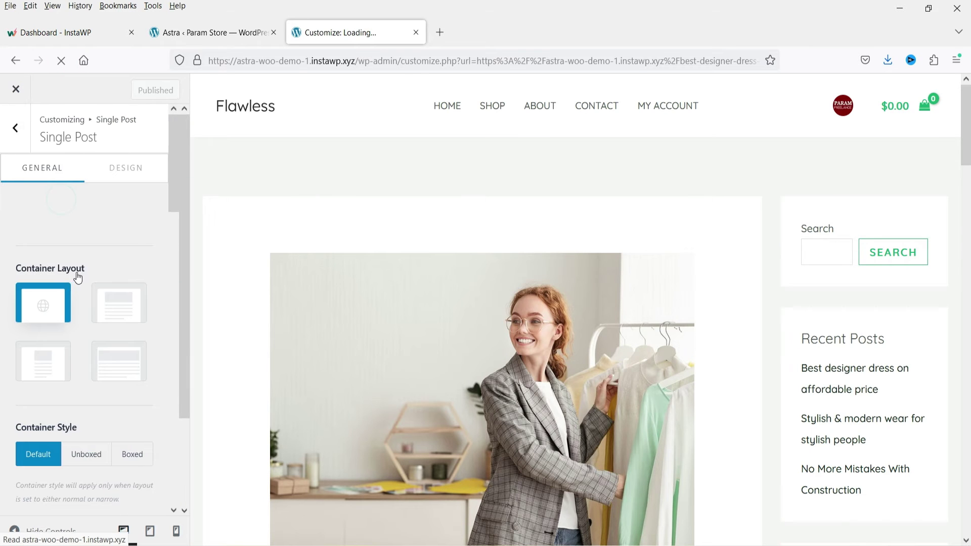
scroll(84, 283, down, 2)
scroll(83, 290, down, 15)
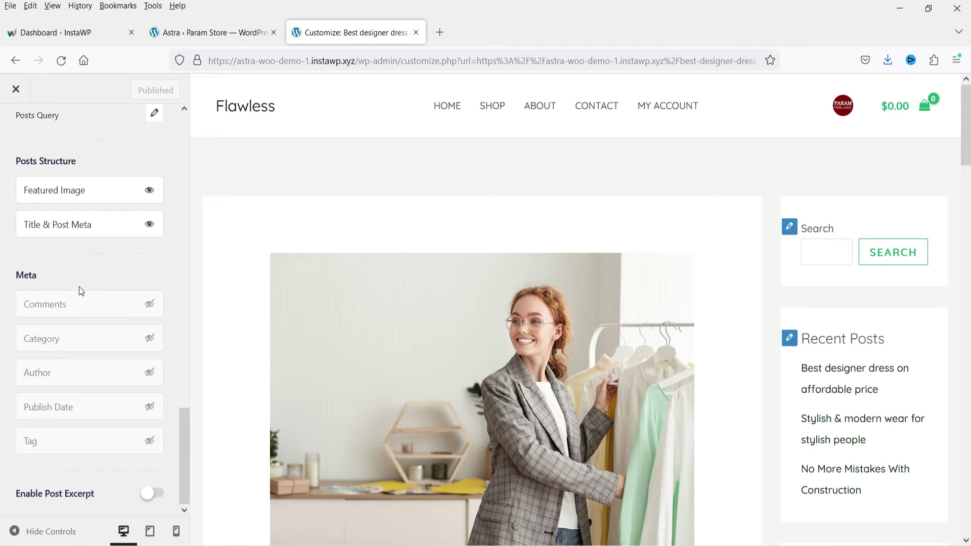
scroll(79, 309, up, 15)
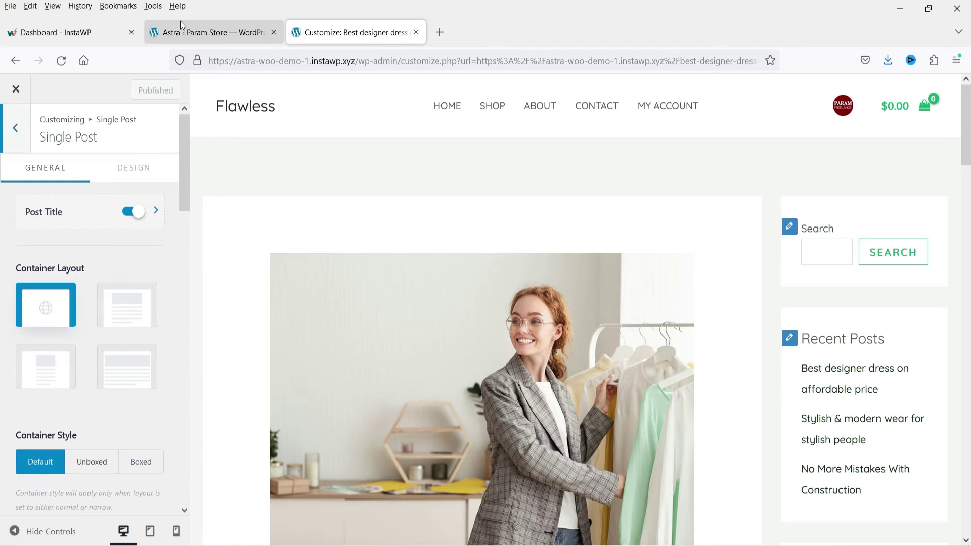
click(202, 32)
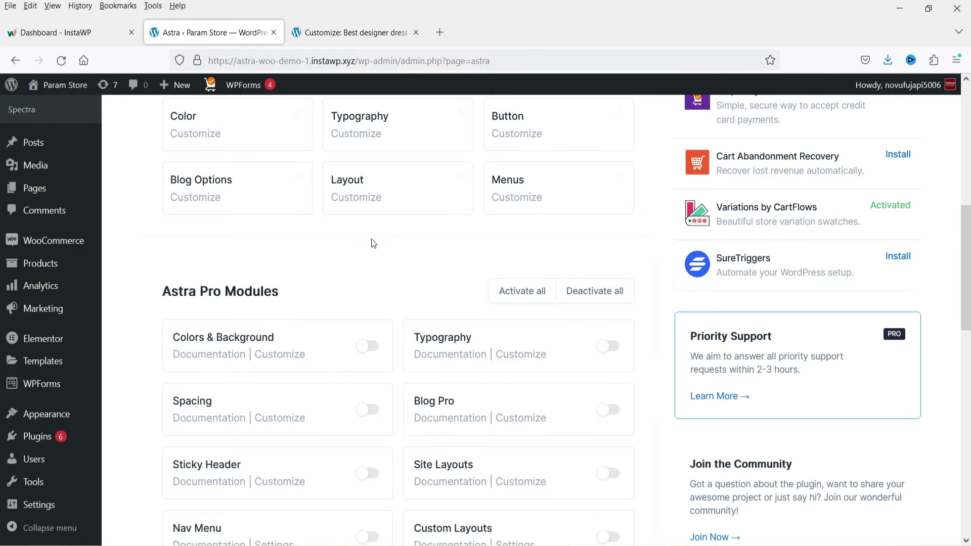
Activate the Colors & Background, Typography, Spacing, Blog Pro, Sticky Header, Site Layouts, Nav Menu and Page Headers modules
scroll(371, 245, down, 3)
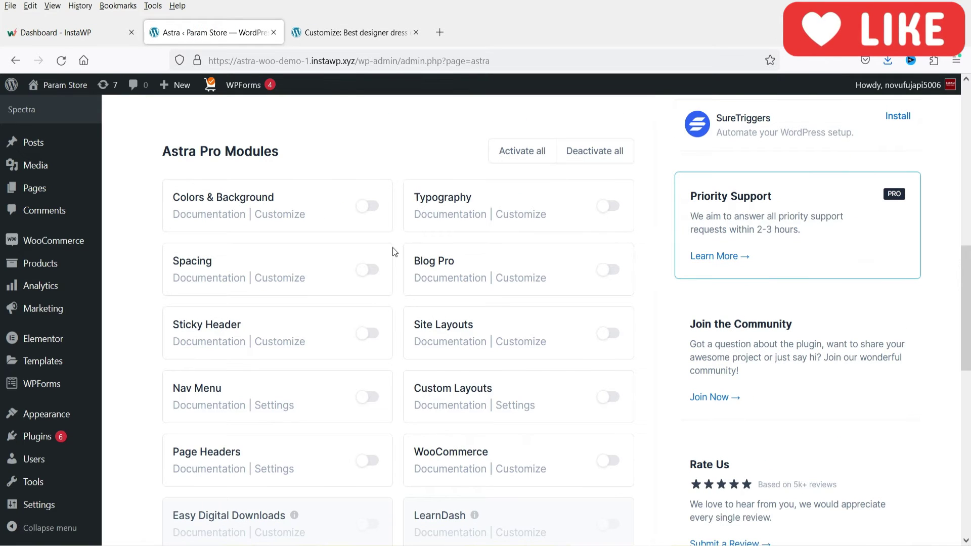
click(365, 207)
click(610, 208)
click(366, 270)
click(607, 270)
click(368, 334)
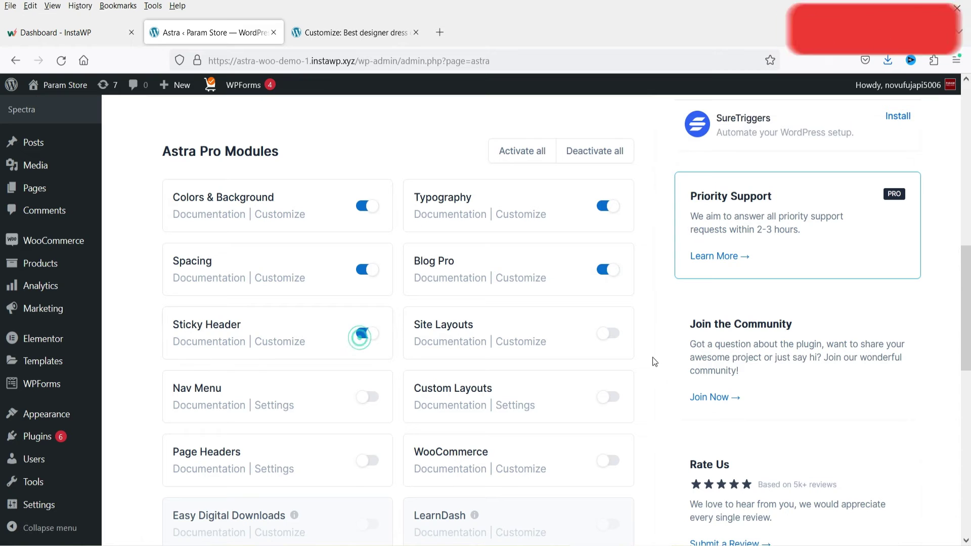
click(607, 333)
click(364, 399)
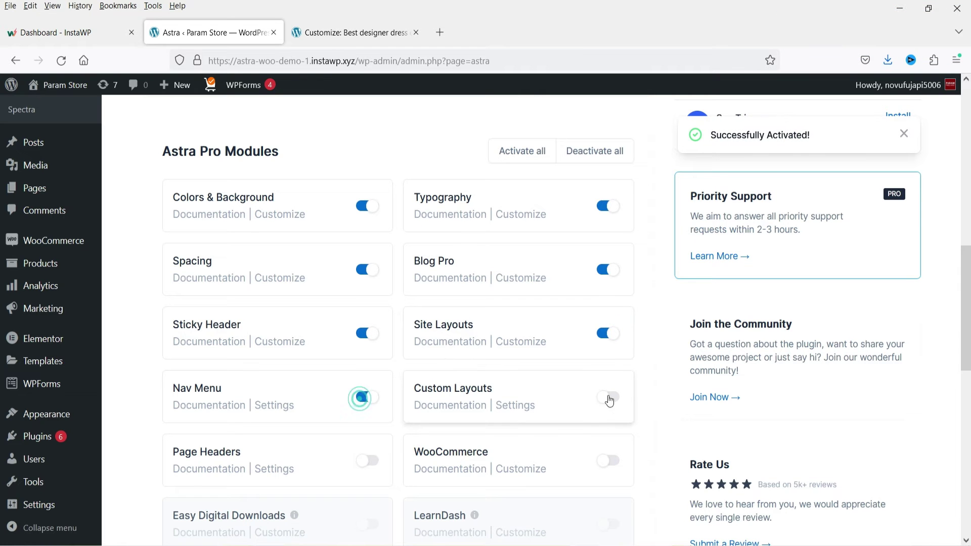
scroll(329, 386, down, 3)
click(369, 319)
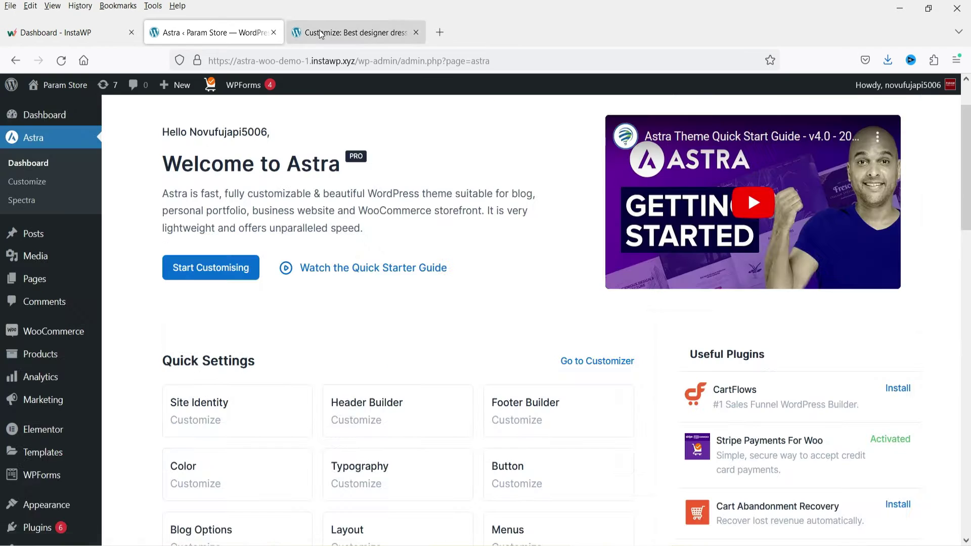
click(321, 33)
Reload the Customizer and open the Blog > Single Post settings
click(62, 62)
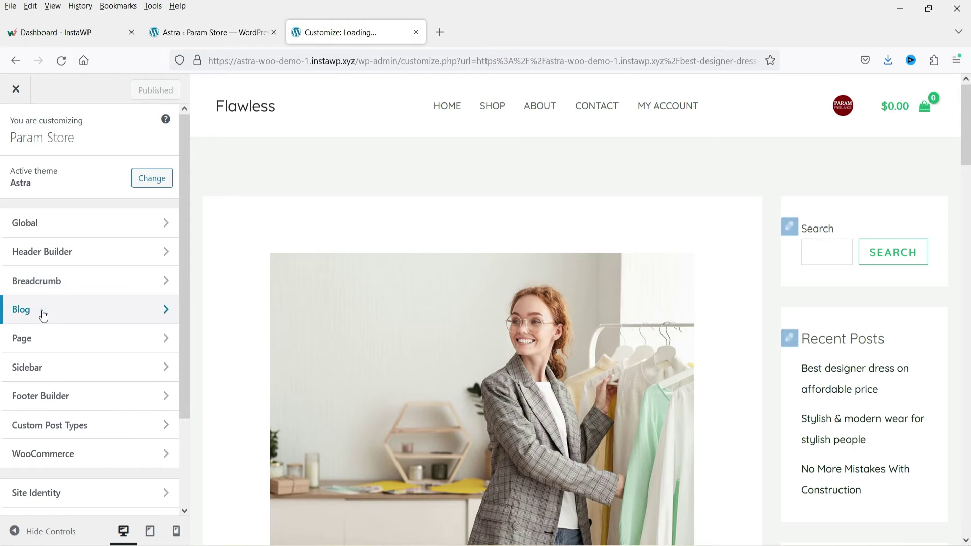
click(44, 315)
click(63, 195)
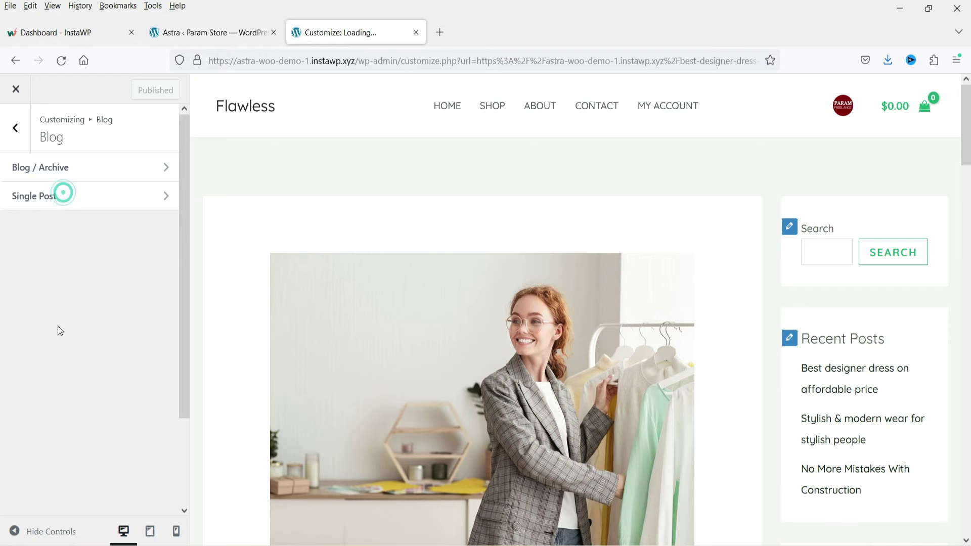
click(65, 306)
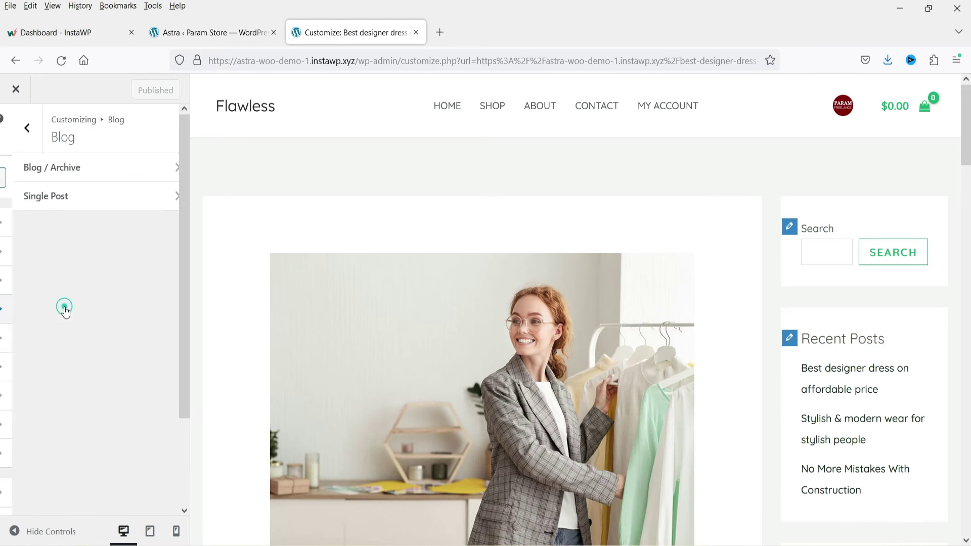
click(45, 202)
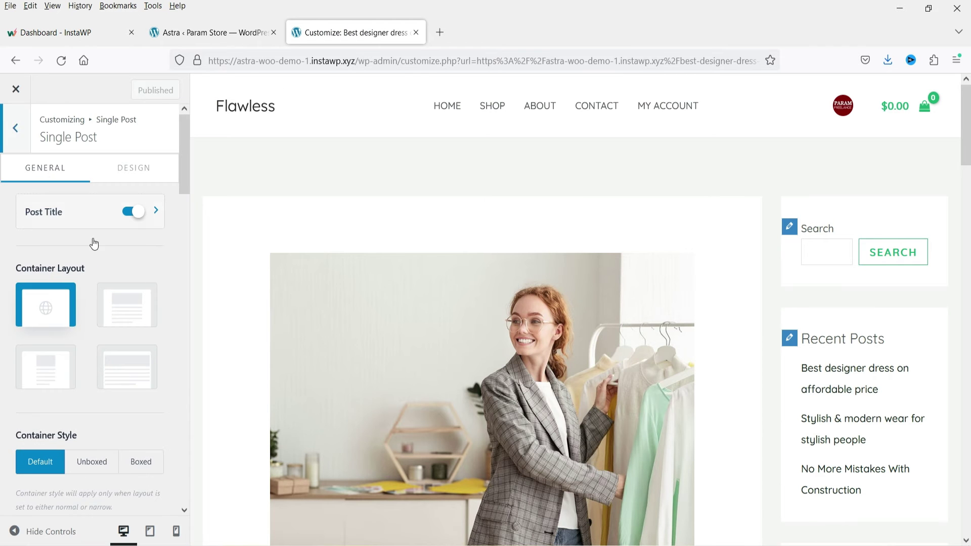
scroll(91, 242, down, 5)
scroll(93, 239, down, 8)
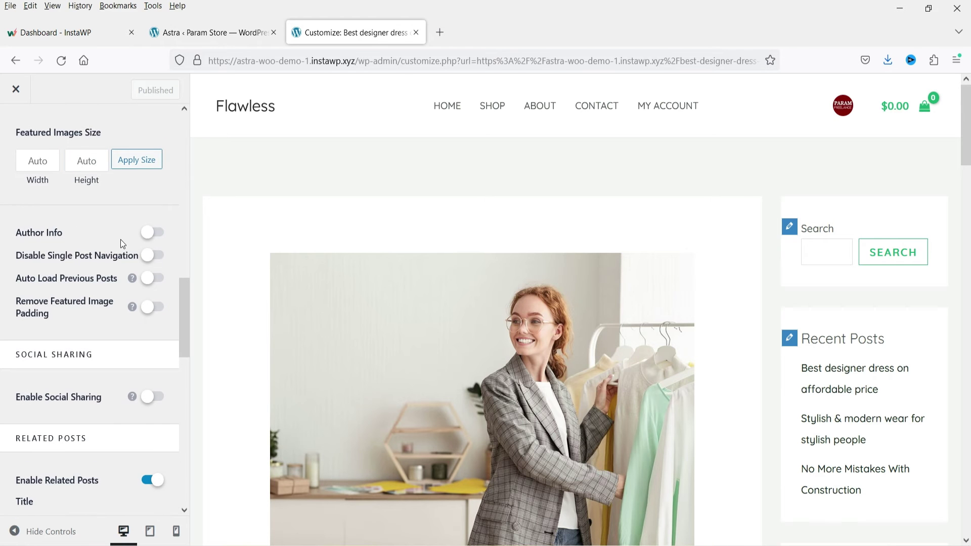
scroll(533, 218, down, 3)
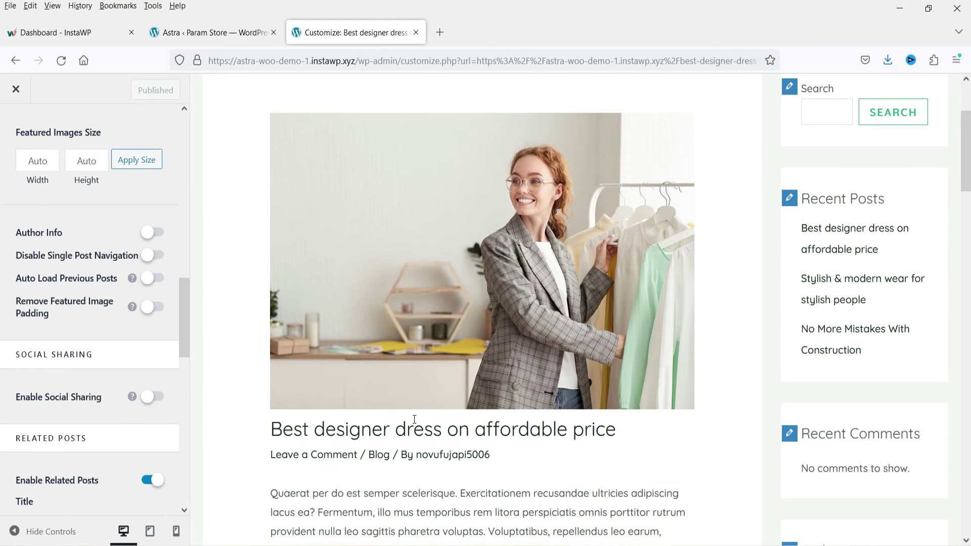
Switch on Author Info so single posts show an About The Author box, then return to the Astra dashboard
click(151, 232)
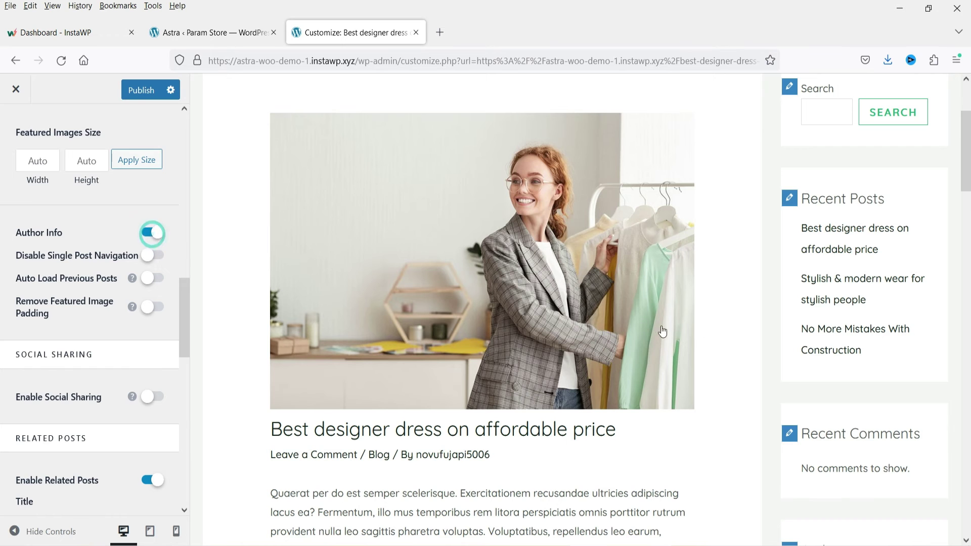
scroll(538, 289, down, 2)
scroll(538, 289, down, 5)
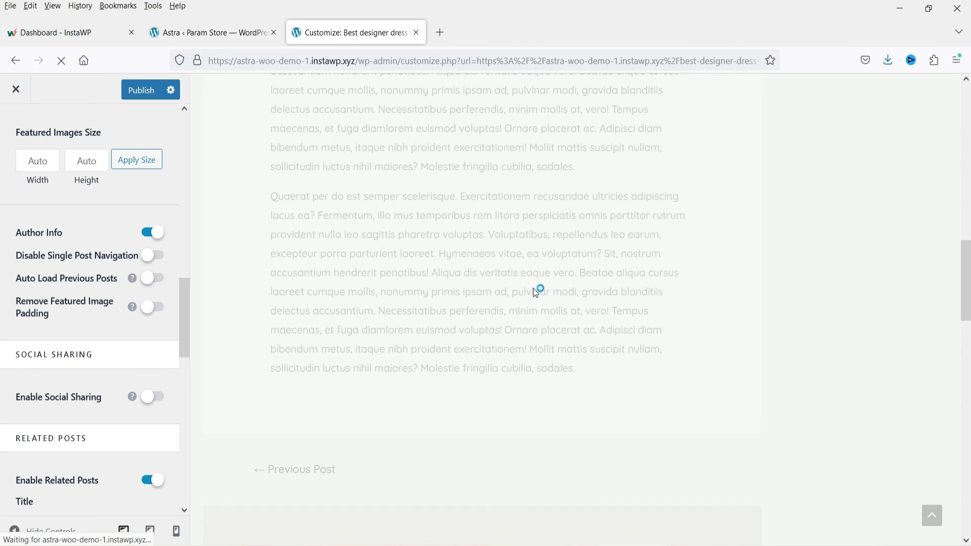
scroll(529, 291, down, 4)
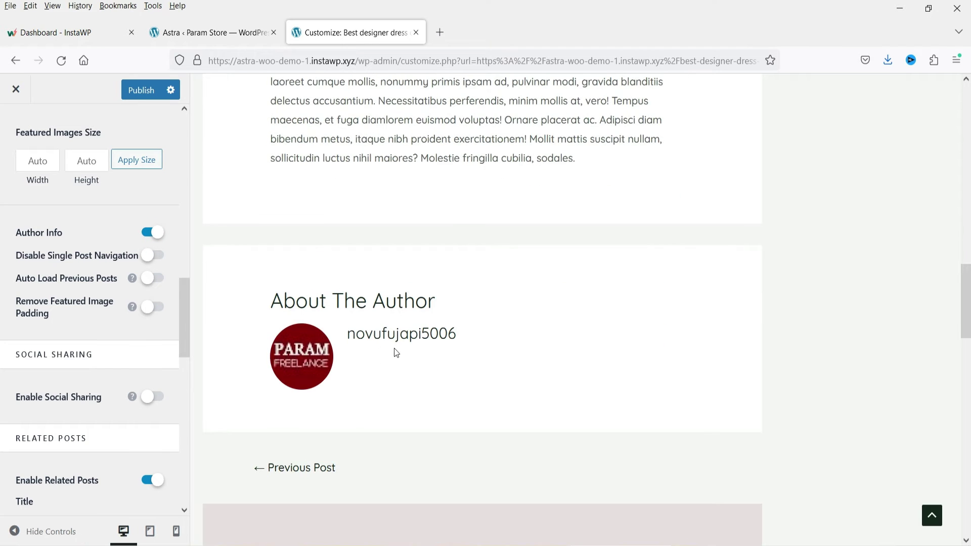
click(177, 32)
Open the user Profile page in a new tab, review it, and return to the Customizer
mouse_move(918, 85)
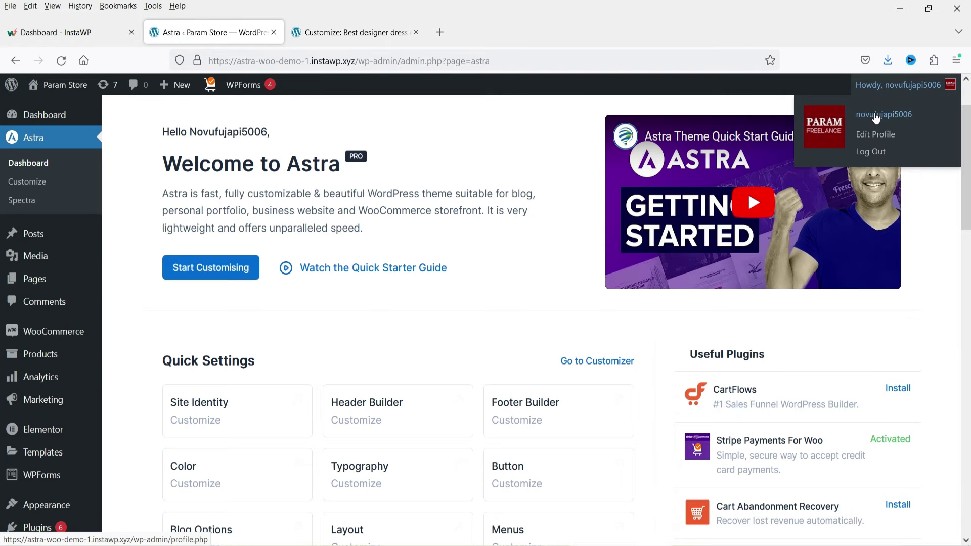
middle_click(888, 125)
click(340, 33)
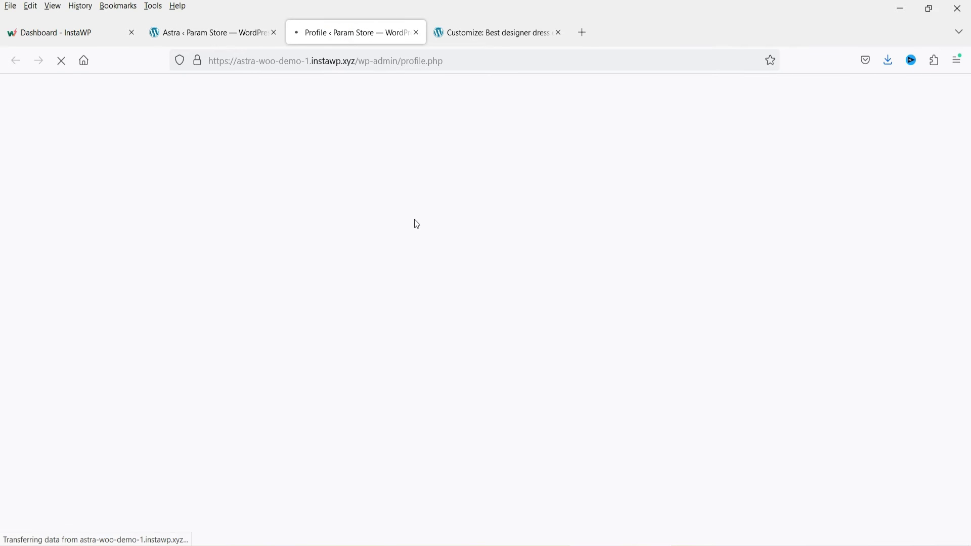
scroll(415, 223, down, 15)
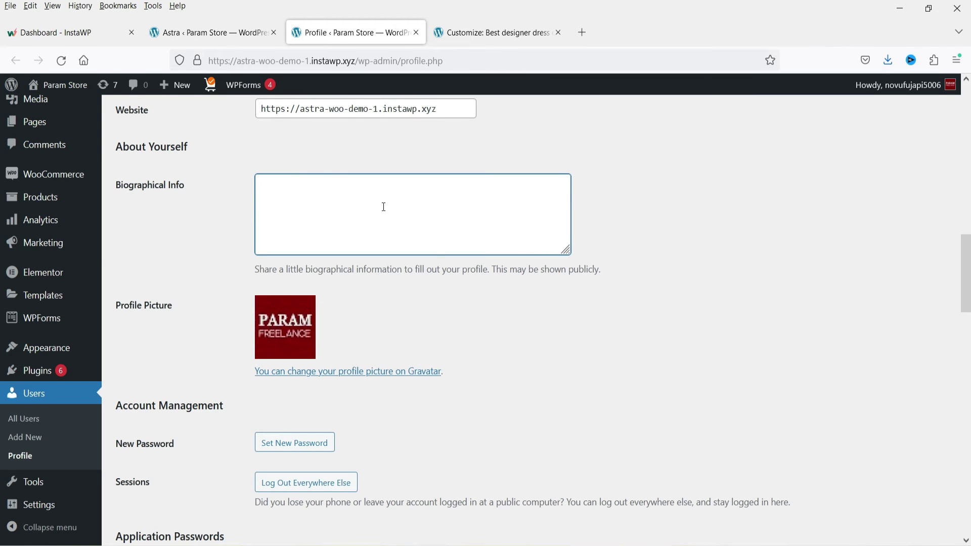
click(485, 32)
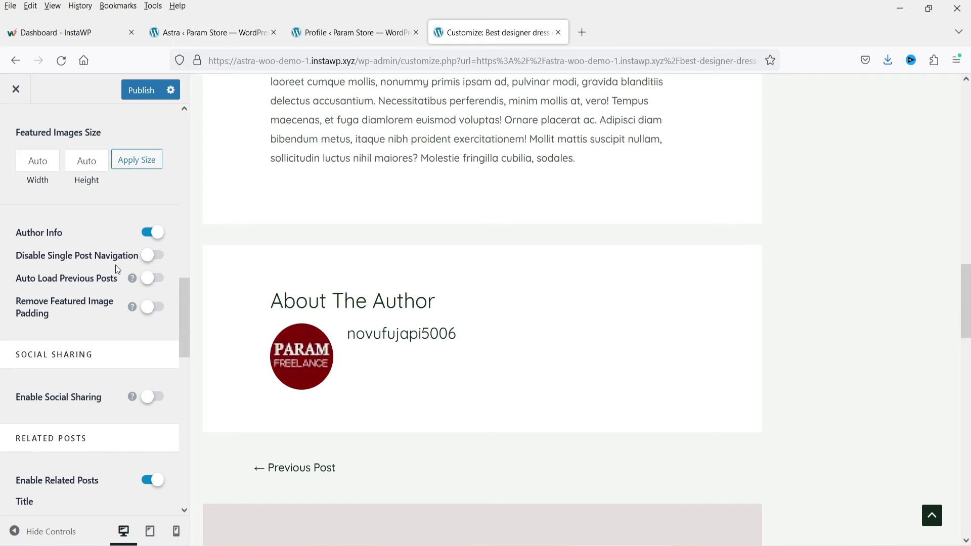
Switch on Disable Single Post Navigation, Auto Load Previous Posts and Remove Featured Image Padding
click(158, 261)
click(159, 281)
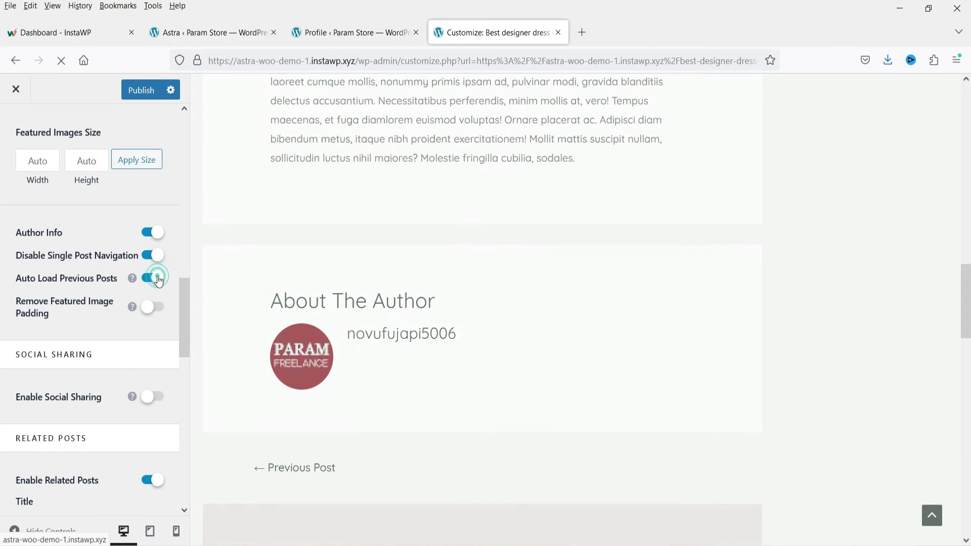
click(154, 310)
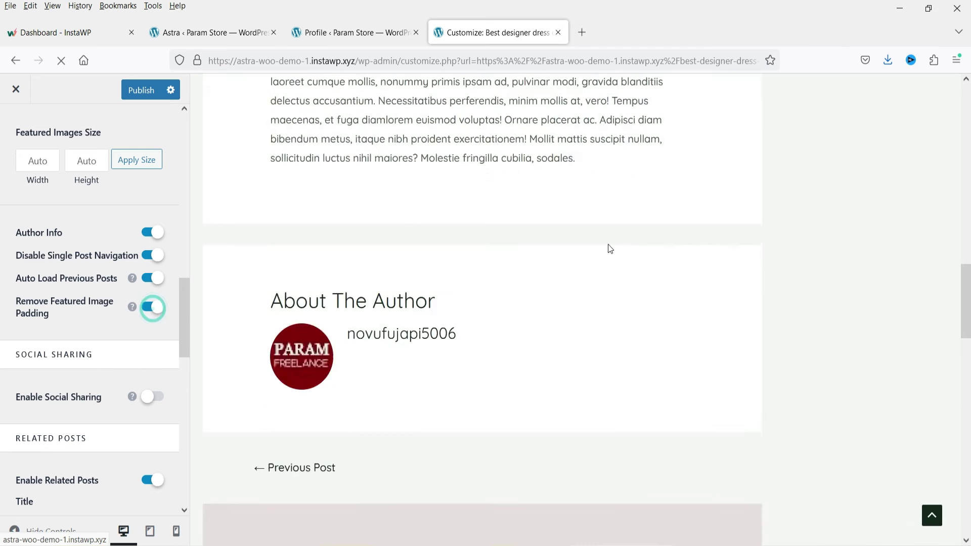
scroll(523, 319, down, 7)
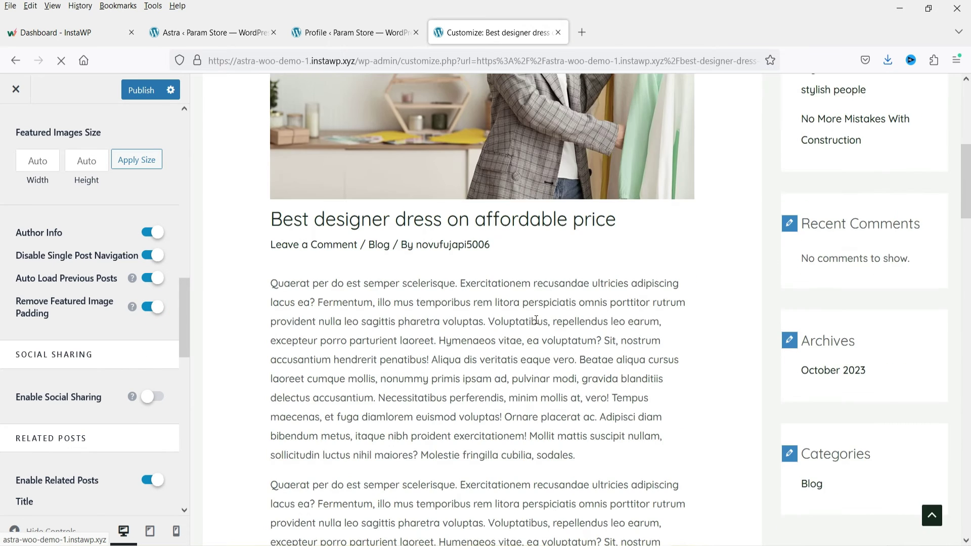
scroll(417, 294, down, 15)
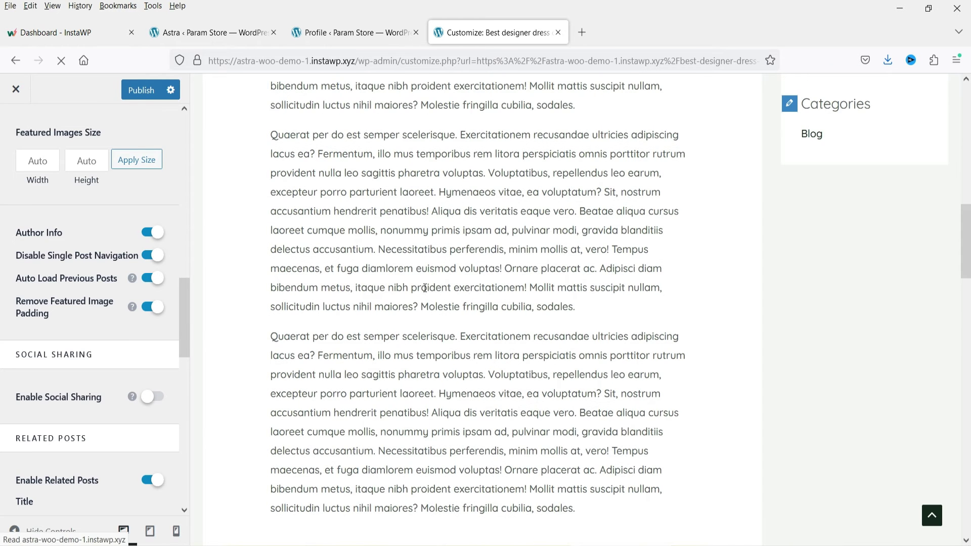
scroll(425, 293, down, 10)
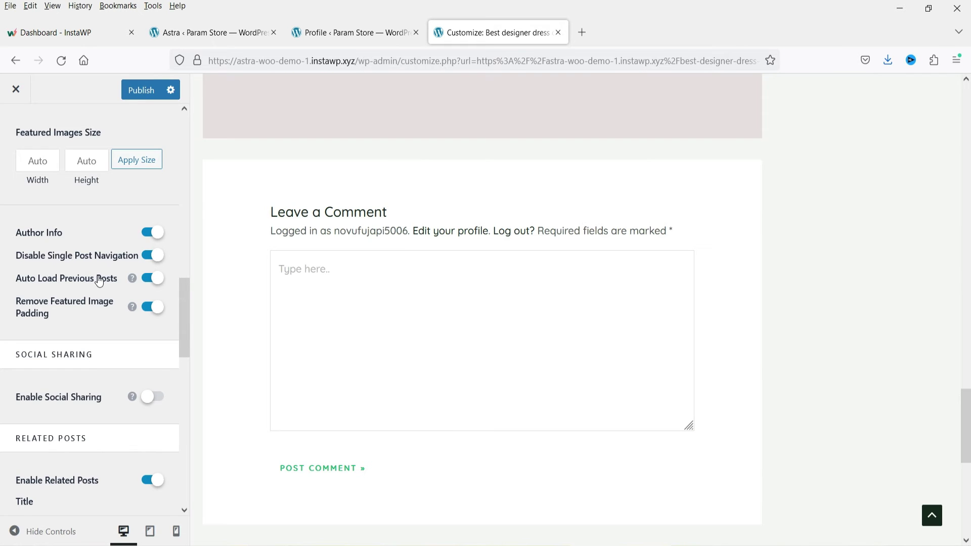
scroll(101, 278, down, 3)
Turn on social sharing for single posts and enable text labels on the share icons
click(156, 335)
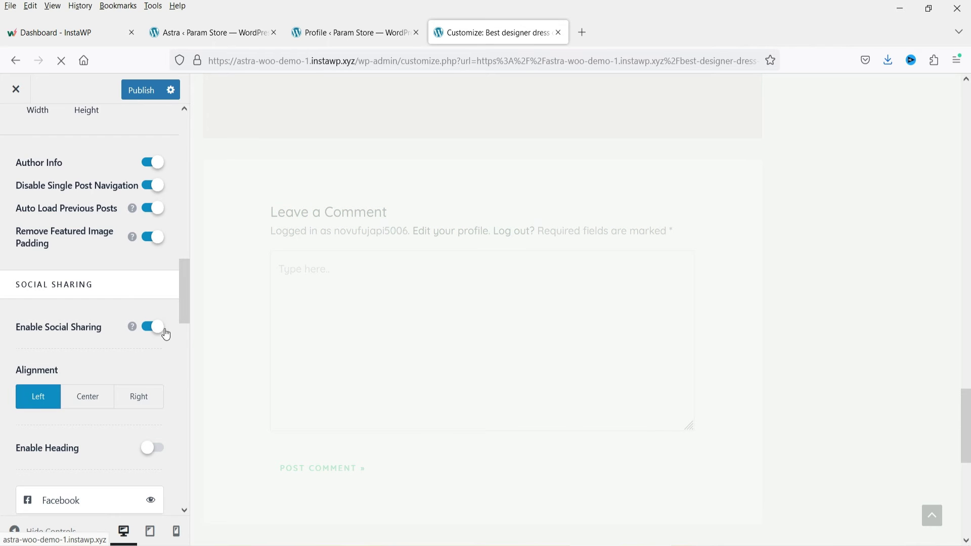
scroll(541, 339, up, 10)
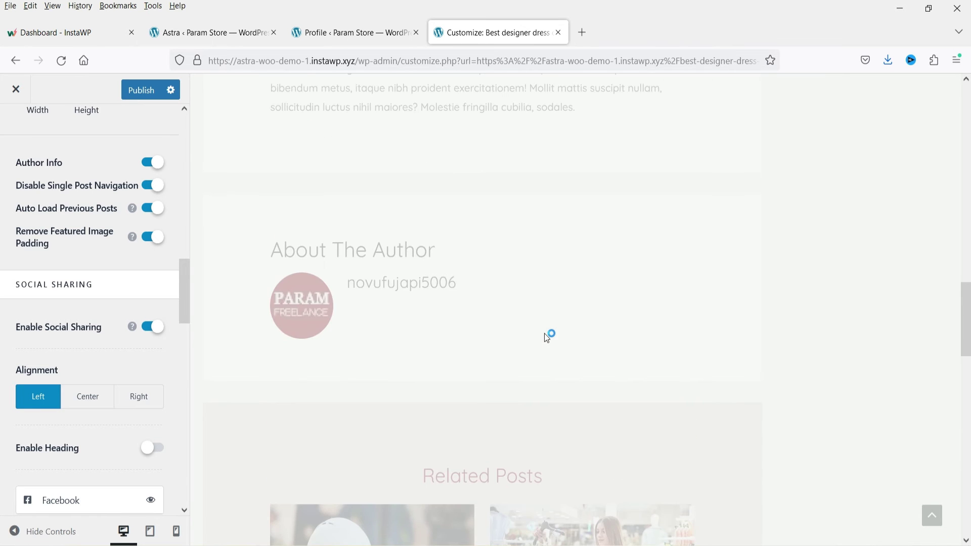
scroll(27, 244, down, 10)
click(80, 158)
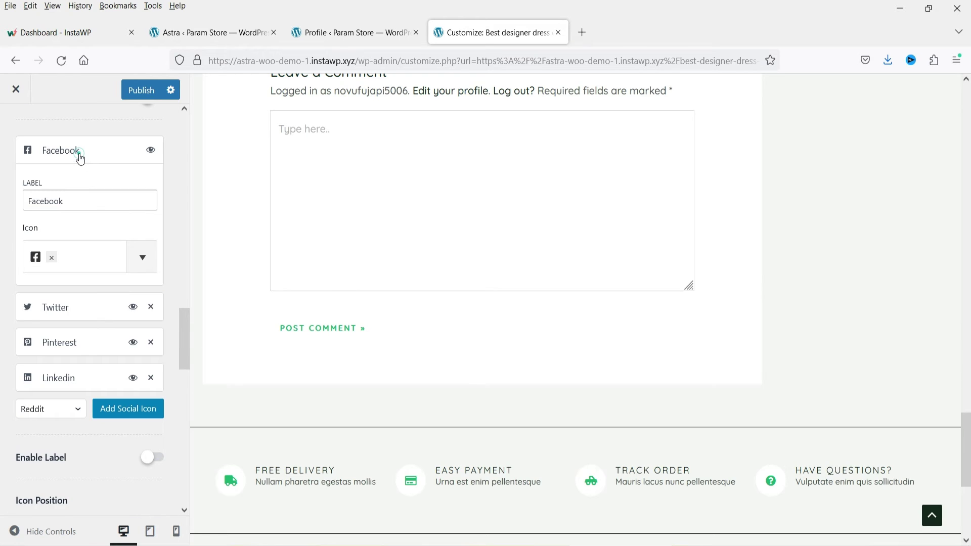
click(78, 151)
click(154, 336)
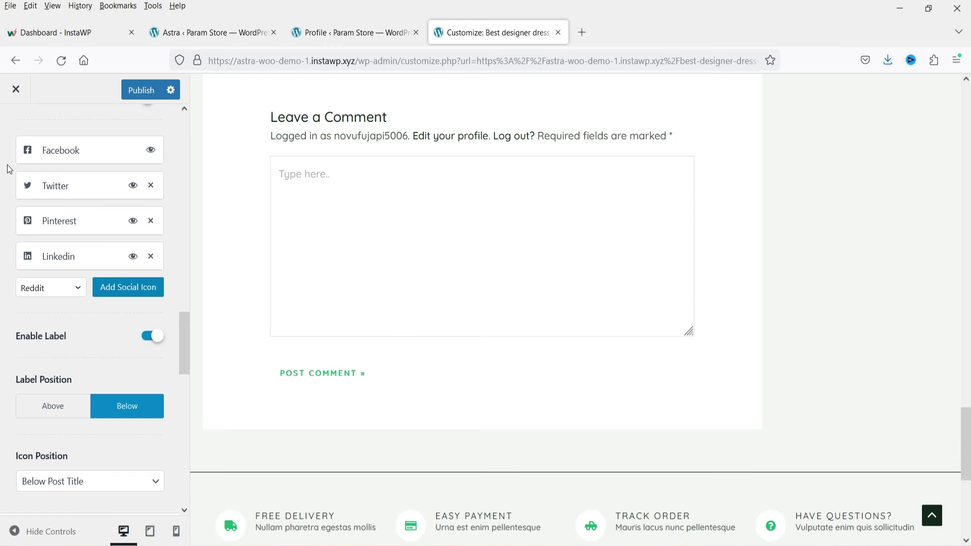
Review the Related Posts settings and publish the single post changes
scroll(61, 253, down, 5)
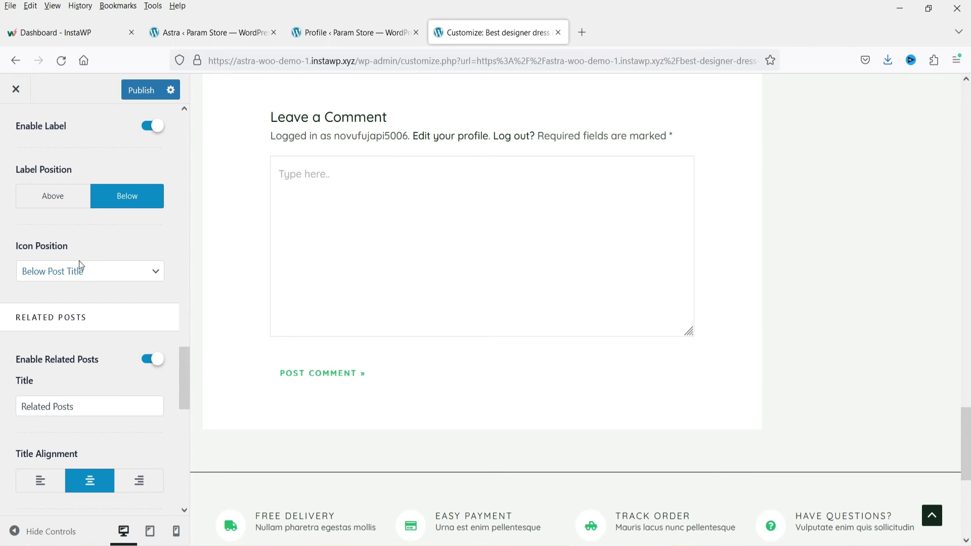
scroll(38, 210, up, 1)
scroll(39, 214, up, 3)
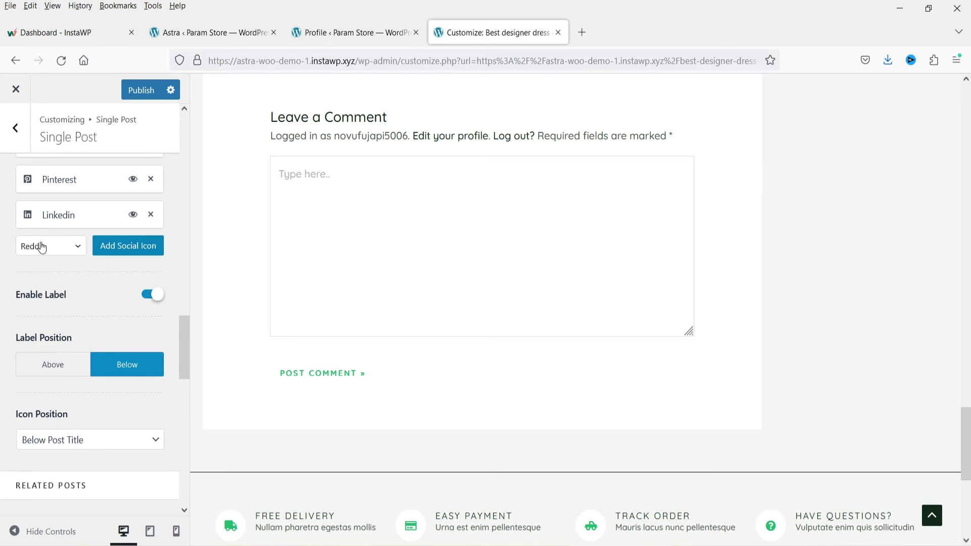
scroll(39, 239, down, 7)
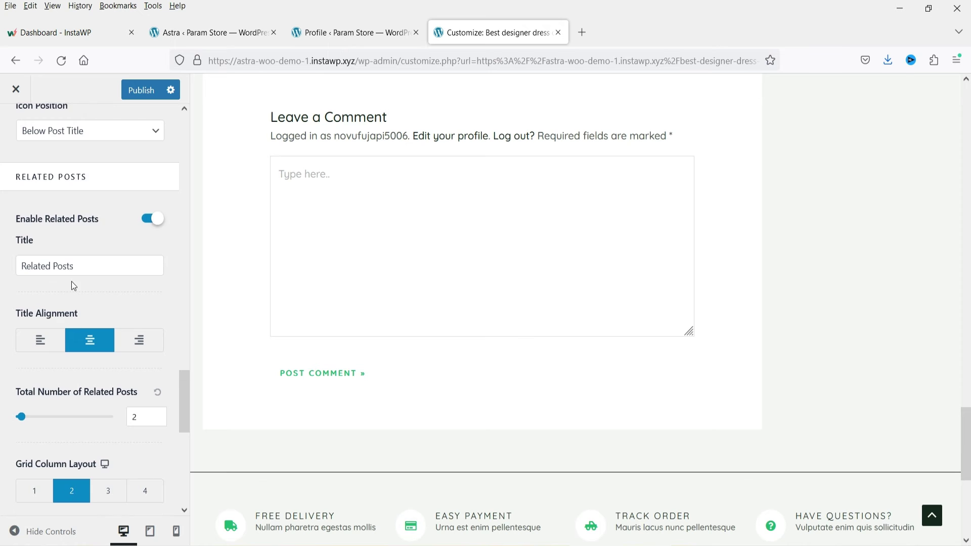
scroll(72, 253, down, 5)
scroll(42, 242, up, 7)
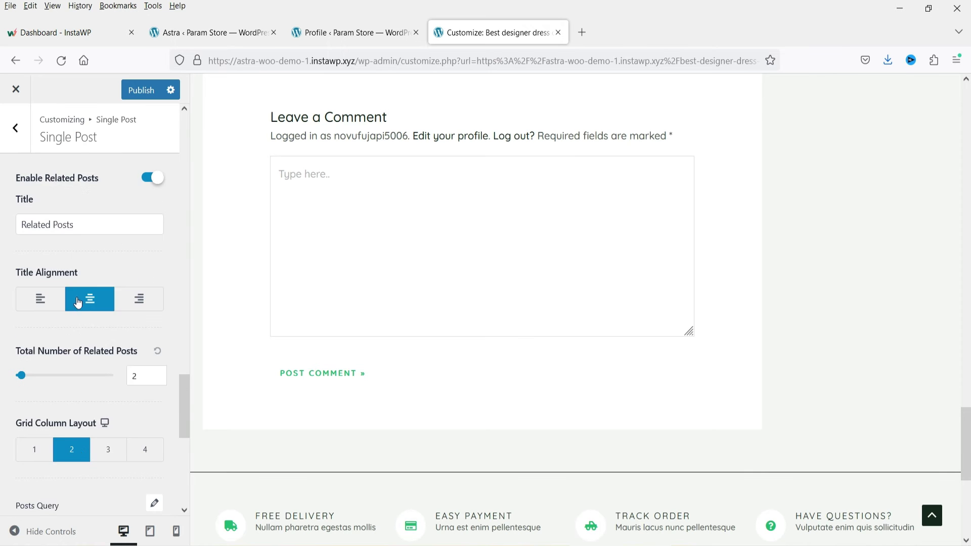
scroll(76, 263, down, 2)
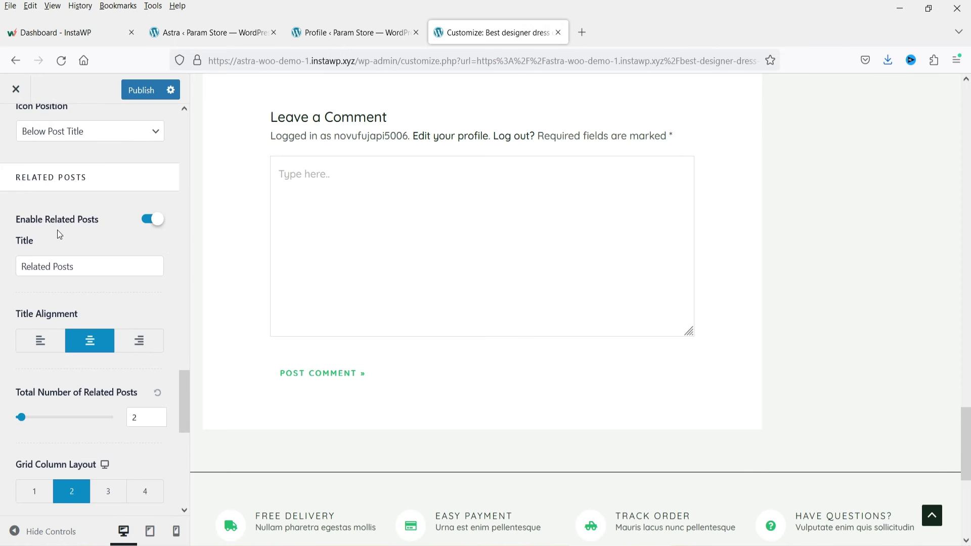
scroll(50, 238, down, 6)
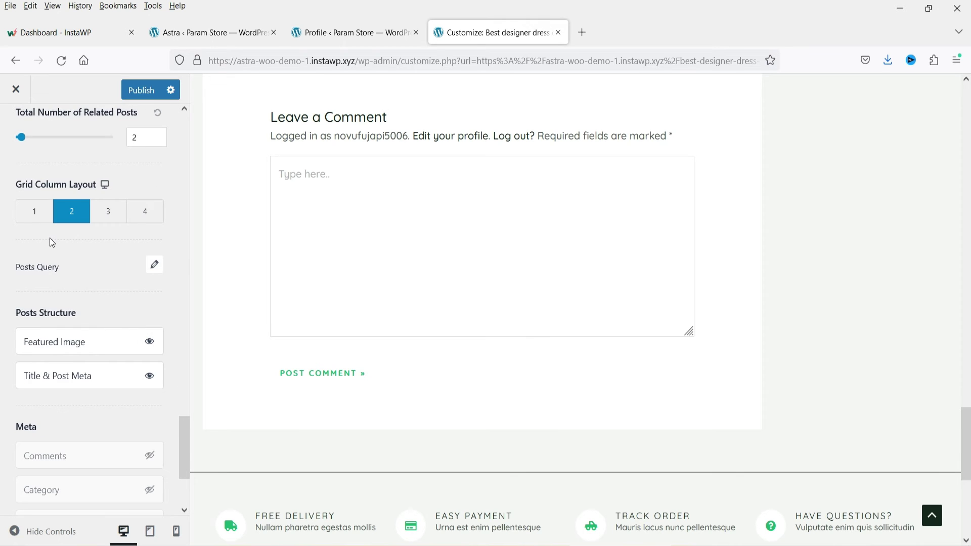
scroll(50, 242, down, 3)
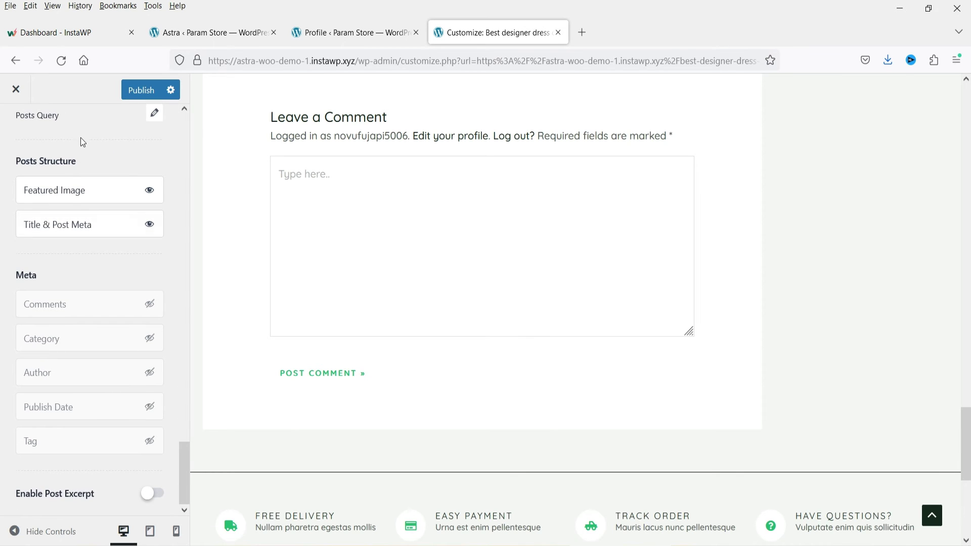
click(141, 94)
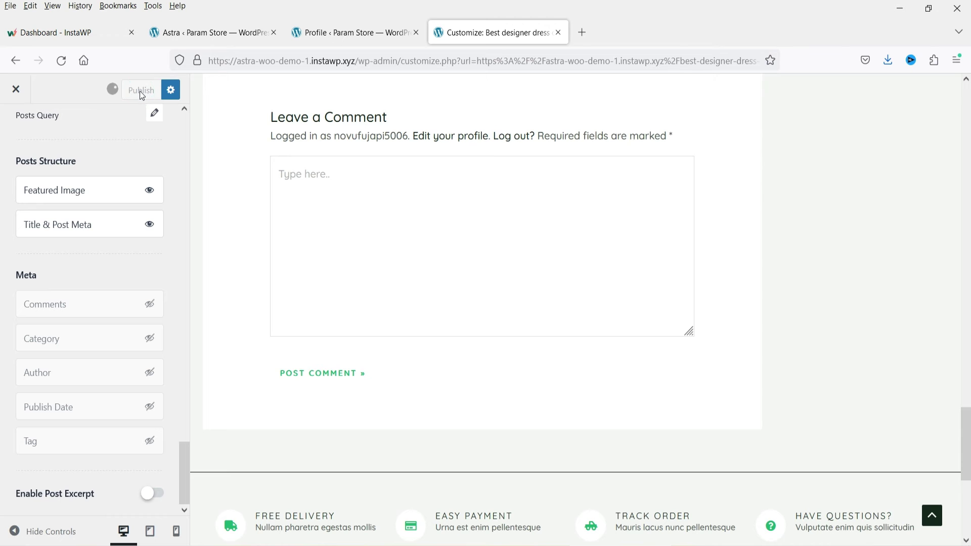
Exit the Customizer to the live post and open Customize in a new tab placed before it
click(19, 93)
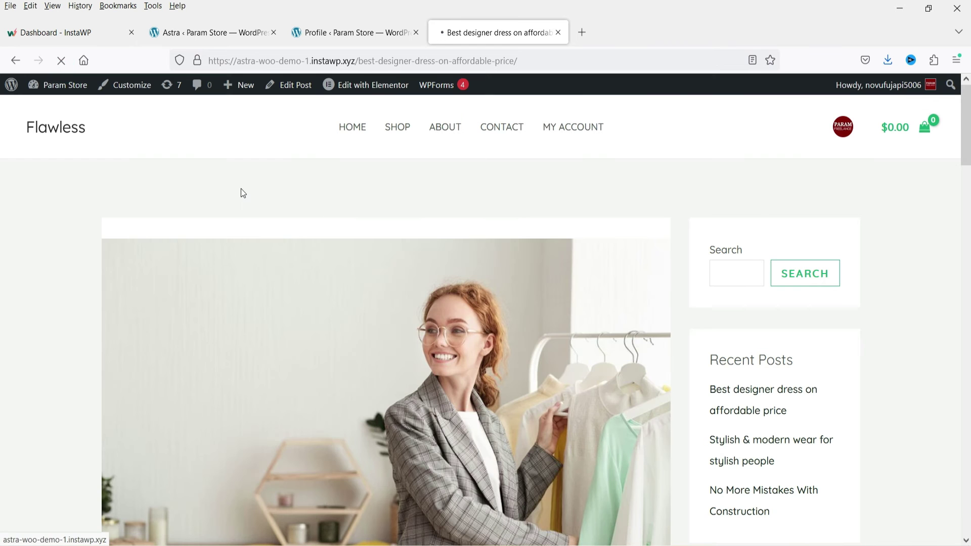
scroll(198, 241, down, 8)
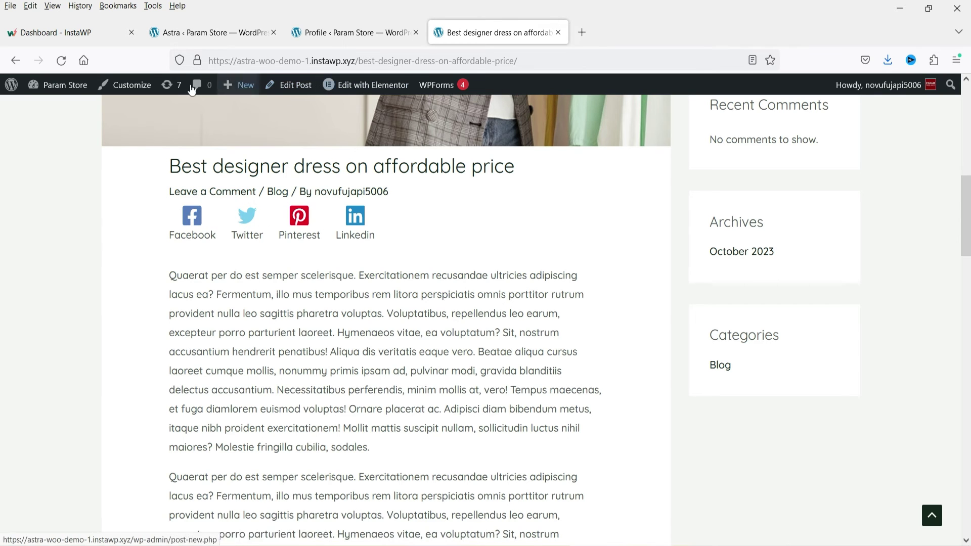
right_click(137, 89)
click(171, 102)
drag(622, 32, 475, 32)
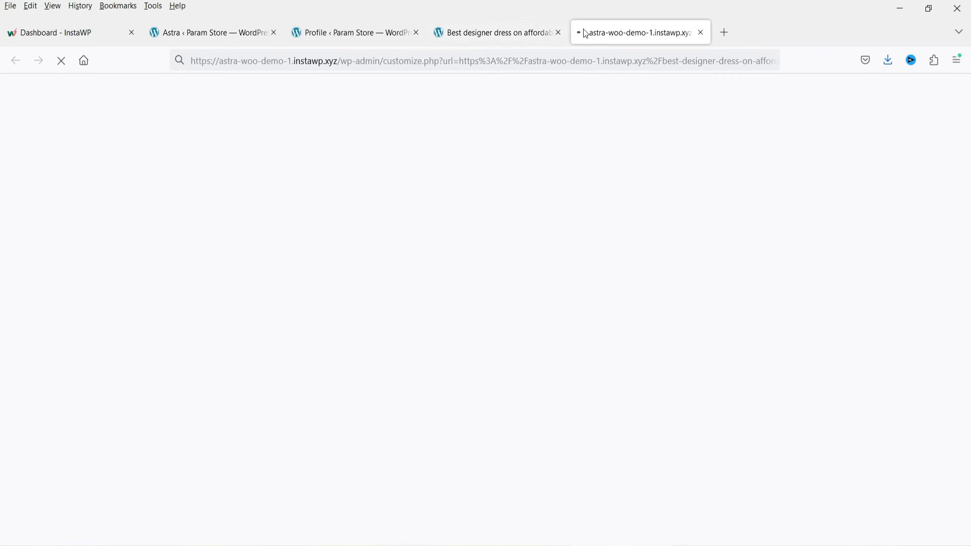
click(626, 31)
Scroll the live post to inspect the share icons, author box and related posts
scroll(379, 227, down, 15)
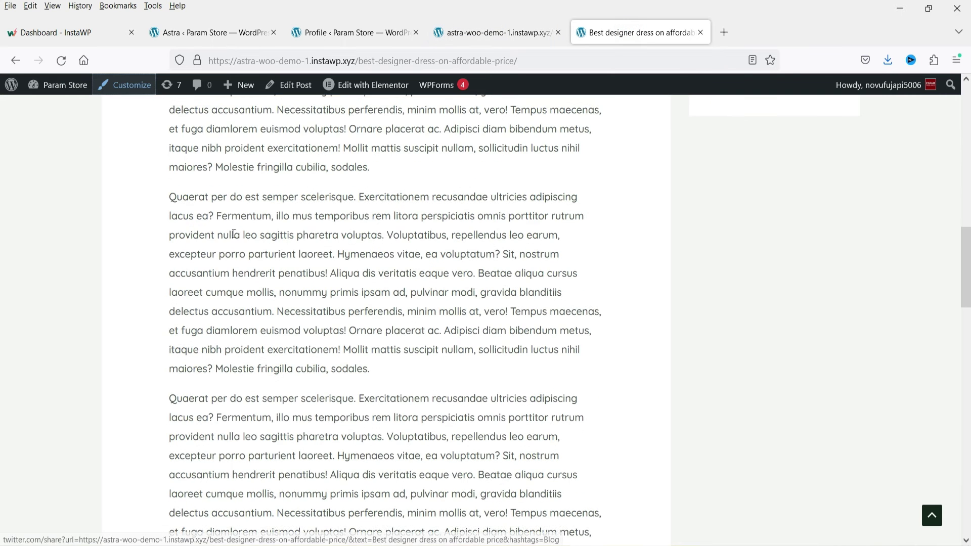
scroll(252, 137, up, 2)
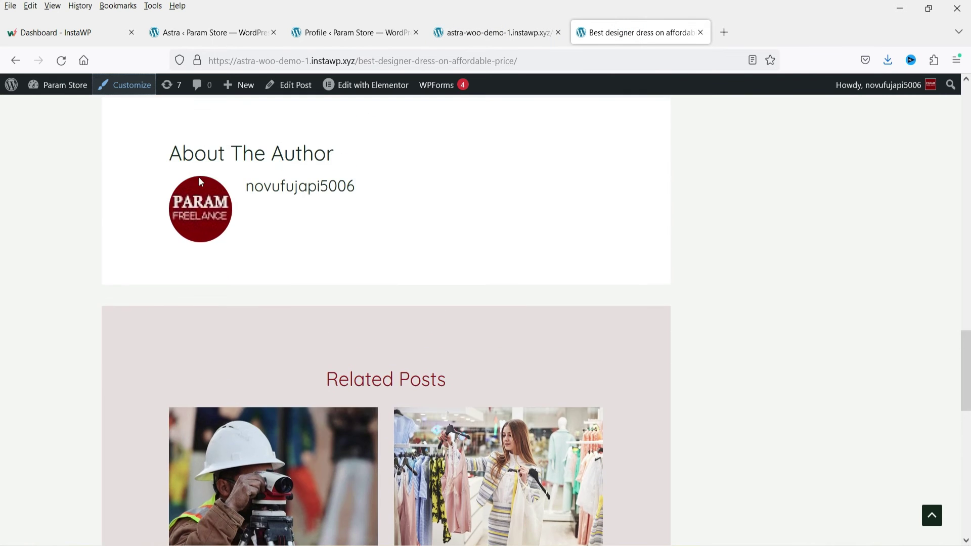
scroll(313, 250, down, 8)
scroll(418, 258, down, 4)
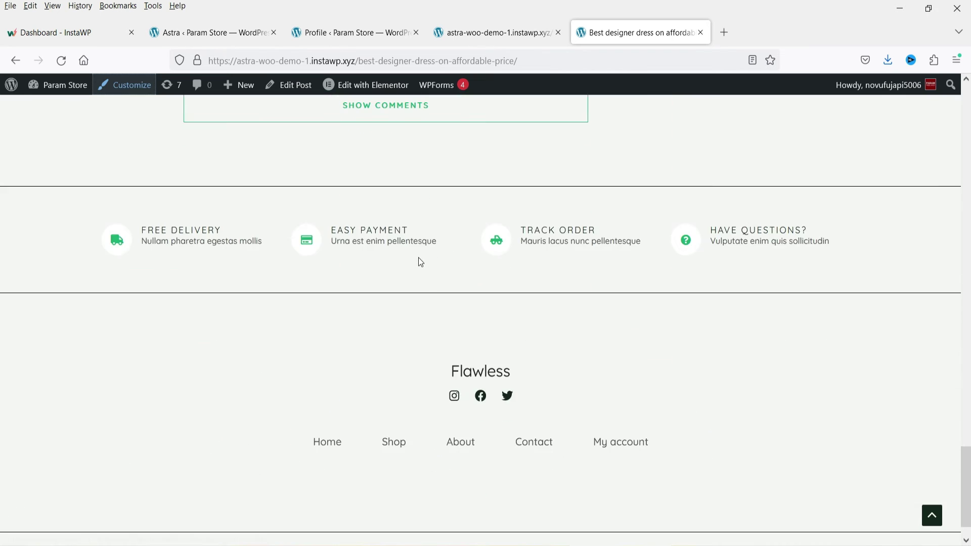
scroll(405, 260, up, 4)
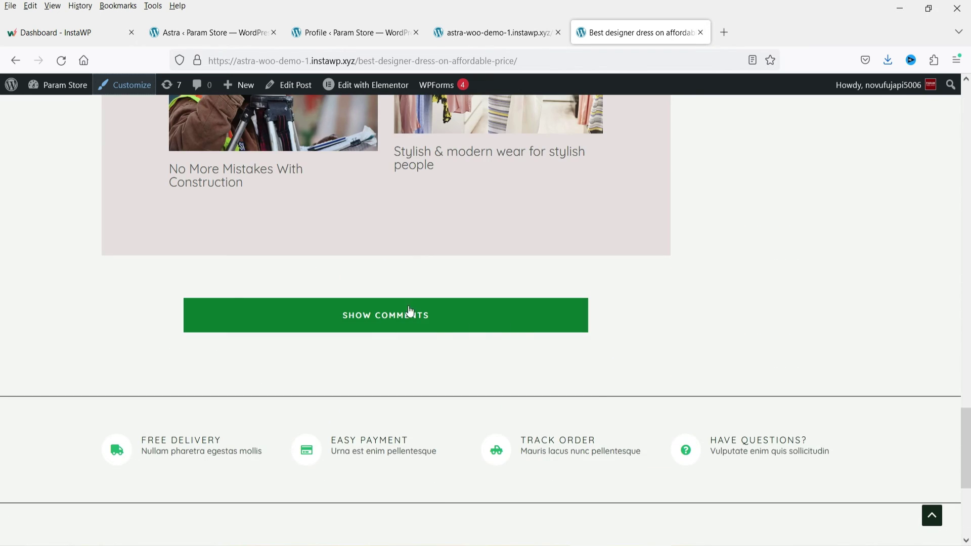
scroll(374, 343, up, 7)
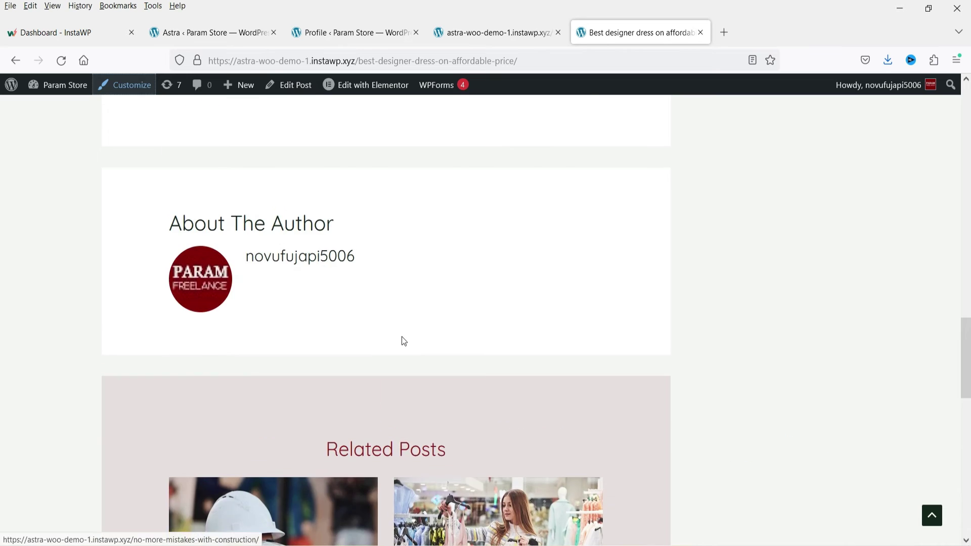
Open Blog > Single Post in the Customizer tab, then return to the live post
key(ctrl+shift+Tab)
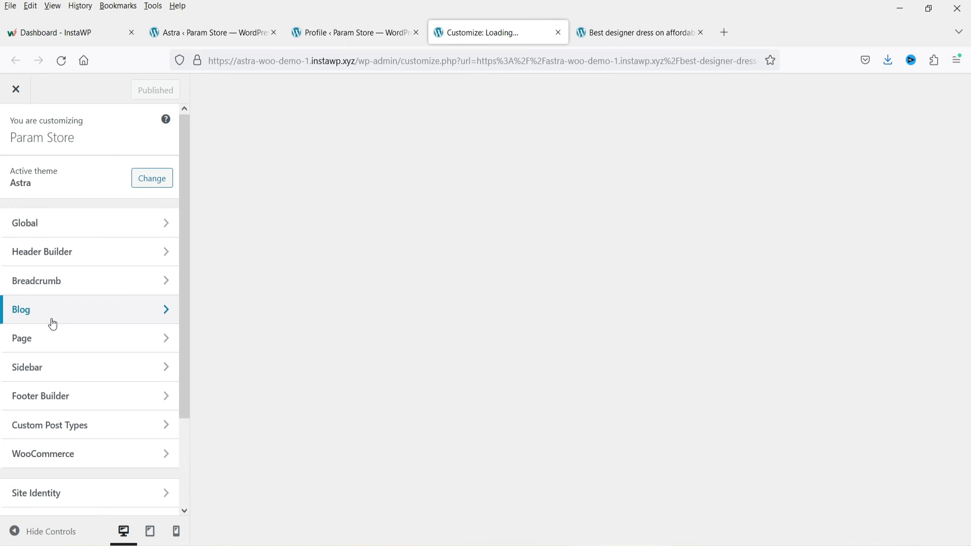
click(53, 324)
click(55, 199)
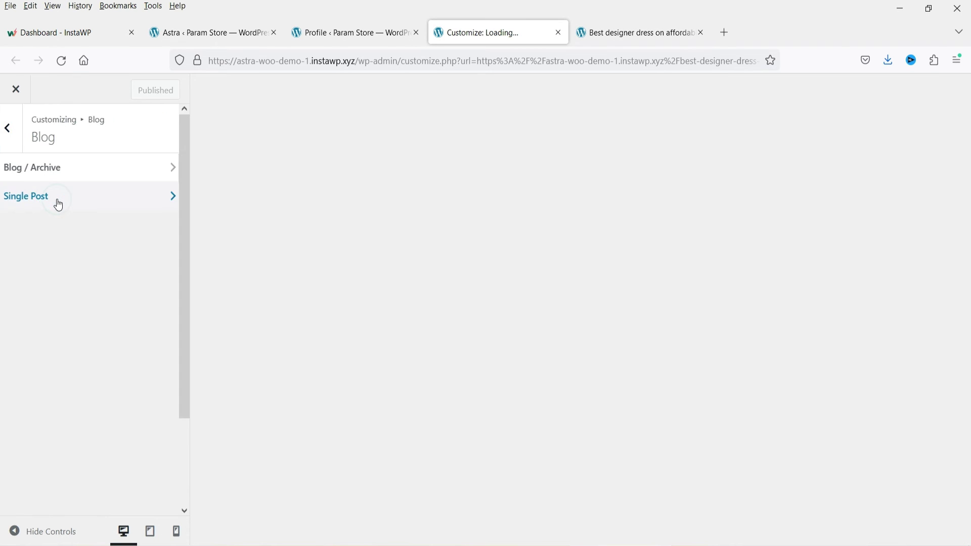
click(668, 37)
Open and read through the 'Stylish & modern wear for stylish people' post, then return to Single Post settings
scroll(855, 296, down, 3)
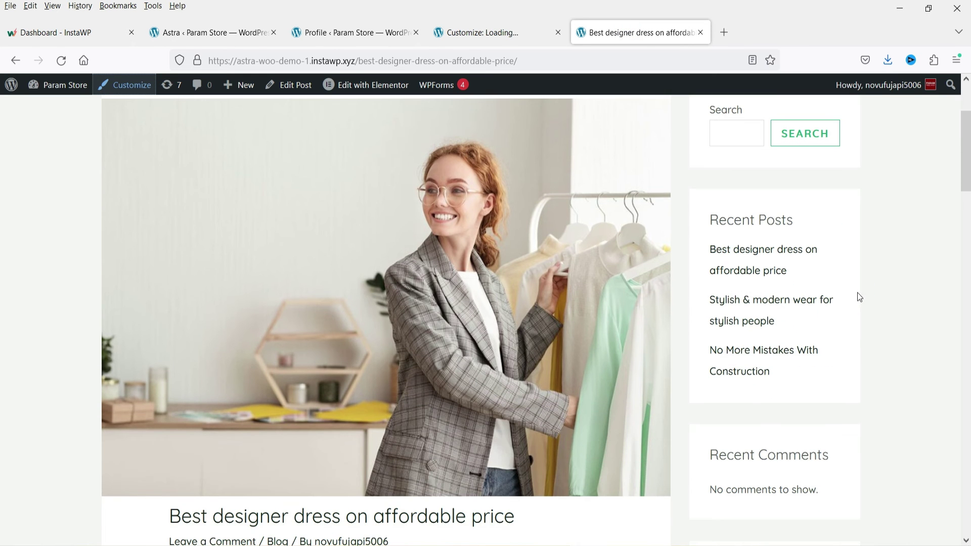
click(738, 299)
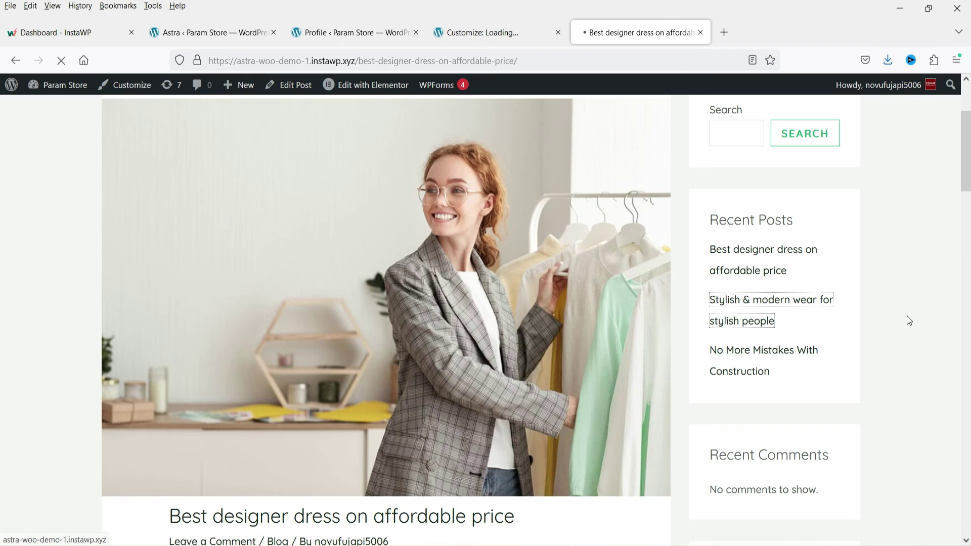
scroll(511, 256, down, 7)
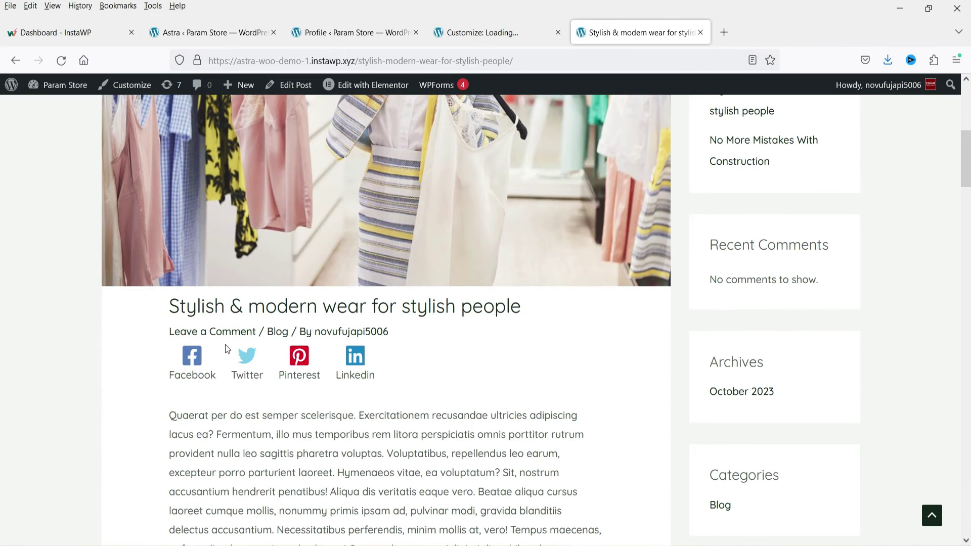
scroll(152, 213, down, 4)
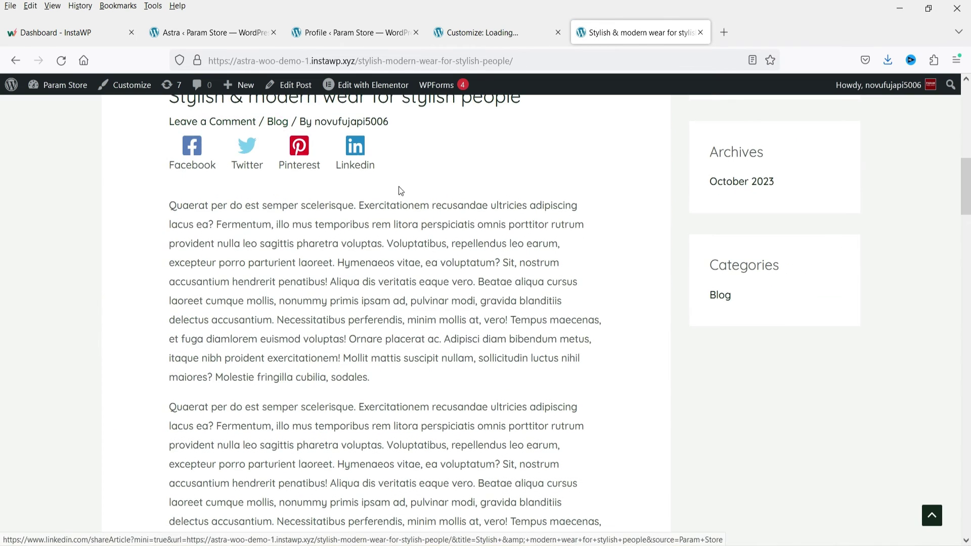
scroll(384, 202, down, 3)
scroll(364, 225, down, 20)
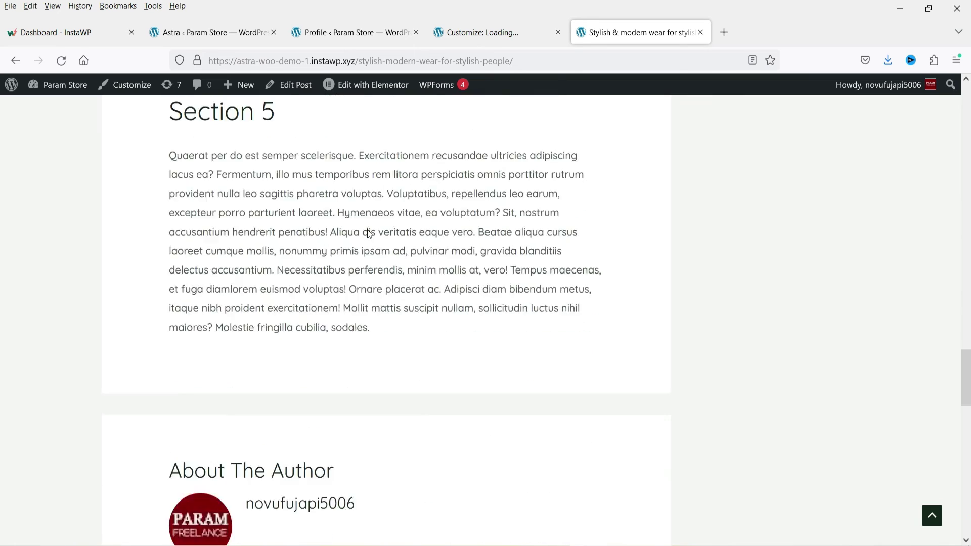
scroll(280, 175, down, 10)
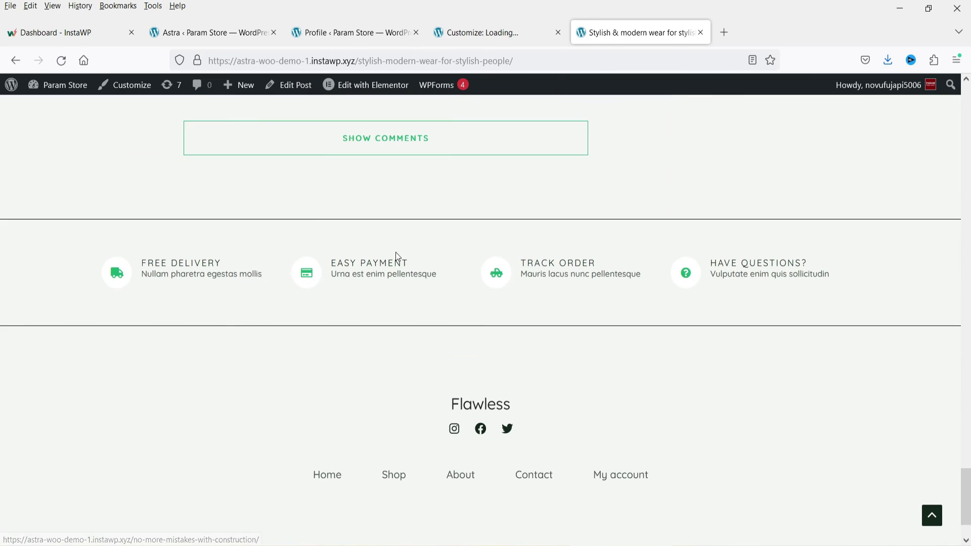
click(475, 33)
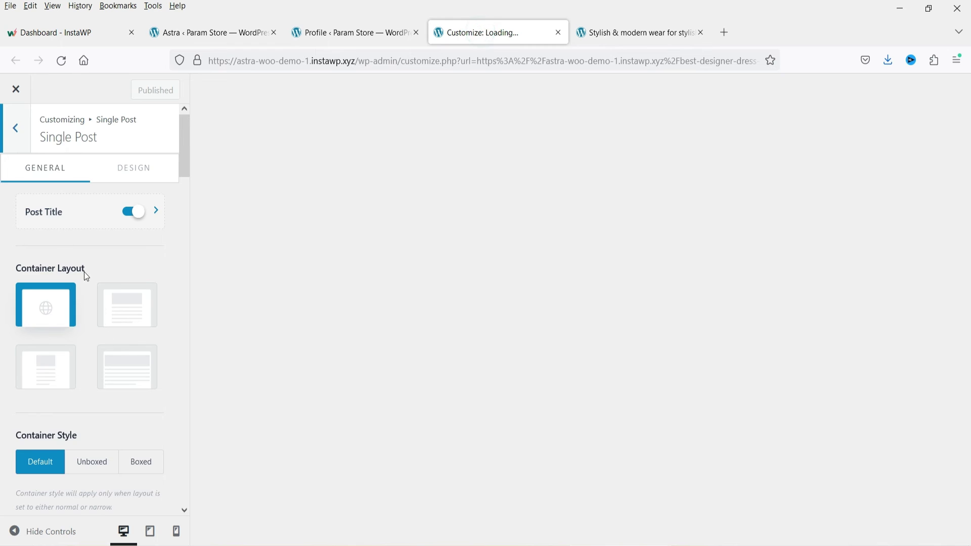
Switch off Disable Single Post Navigation and confirm the previous/next links on the live post
scroll(84, 272, down, 5)
scroll(83, 258, down, 7)
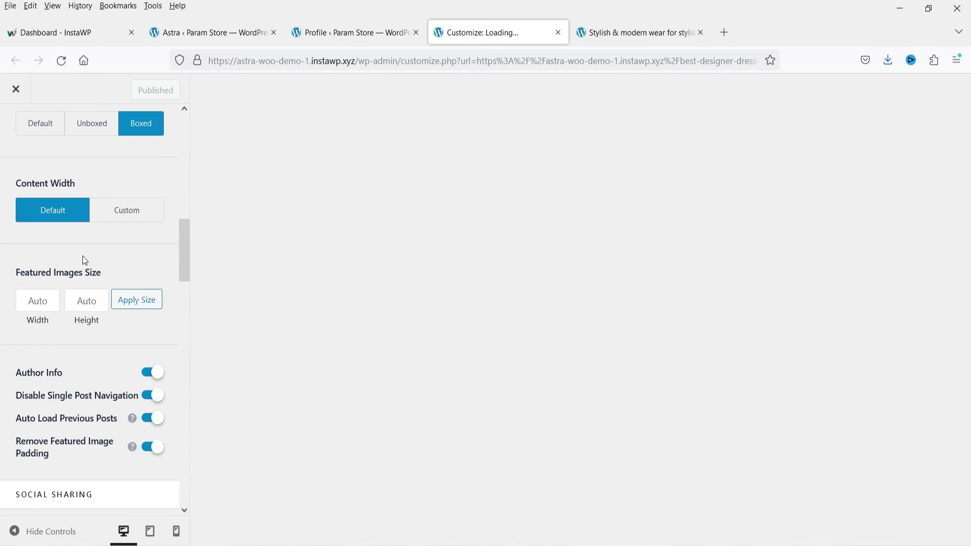
scroll(38, 266, down, 2)
click(152, 326)
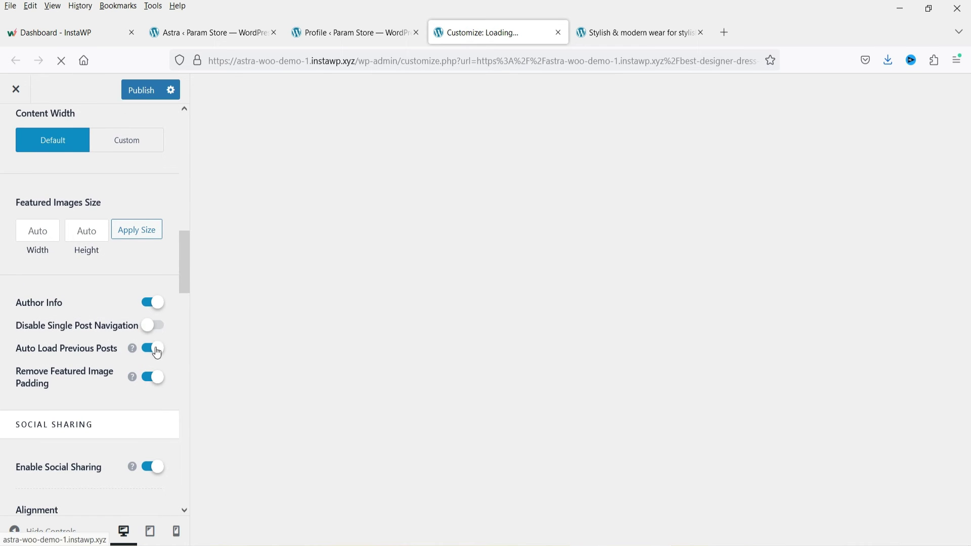
mouse_move(133, 349)
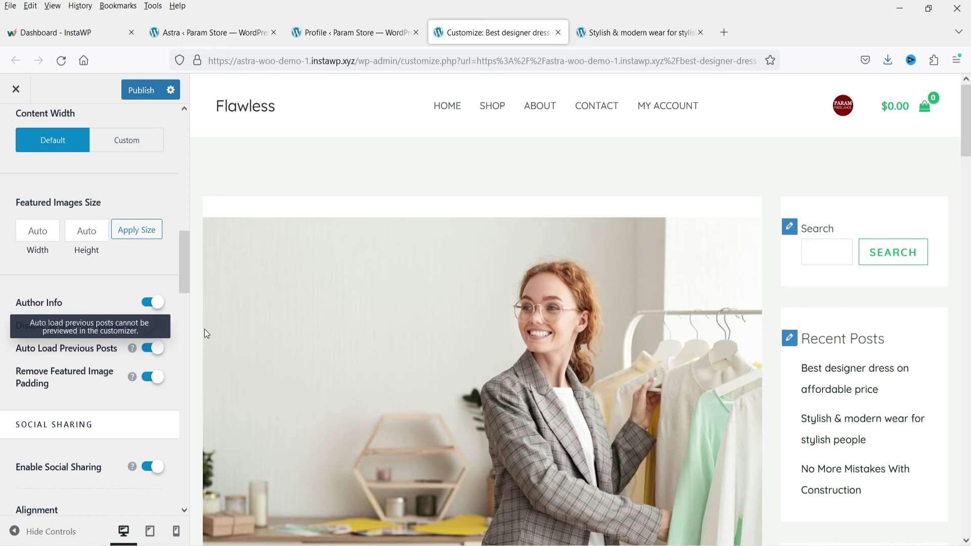
scroll(615, 305, down, 5)
scroll(615, 305, down, 15)
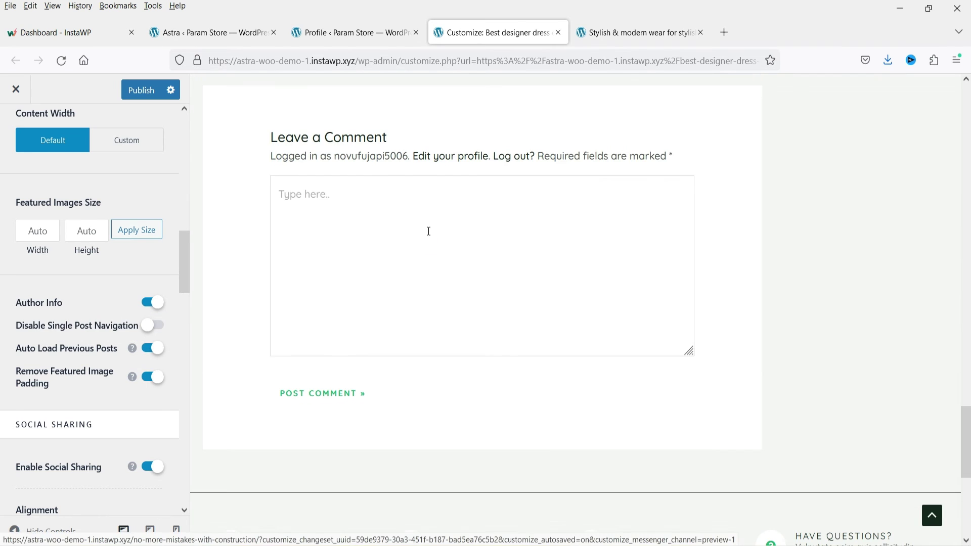
scroll(149, 265, down, 4)
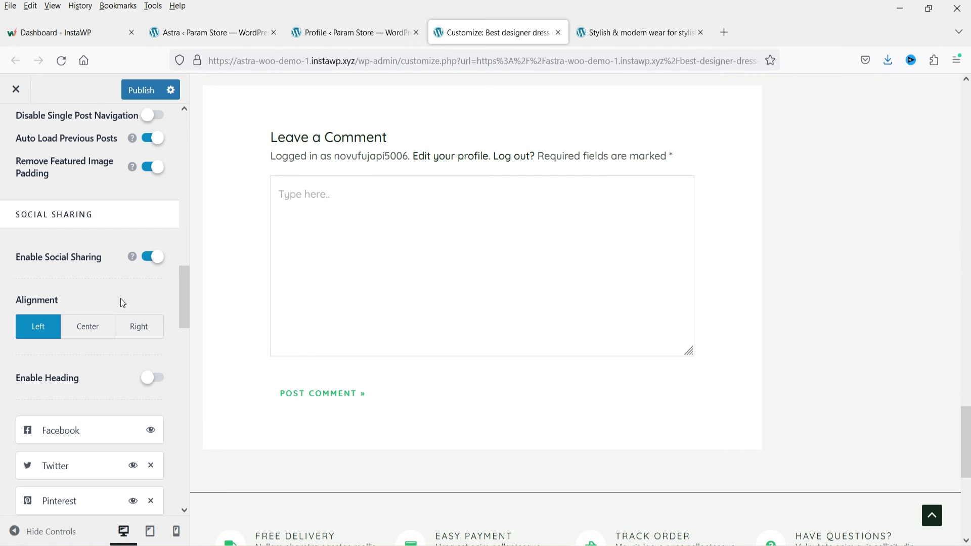
click(624, 32)
scroll(494, 335, up, 15)
scroll(354, 354, down, 1)
key(ctrl+Page_Up)
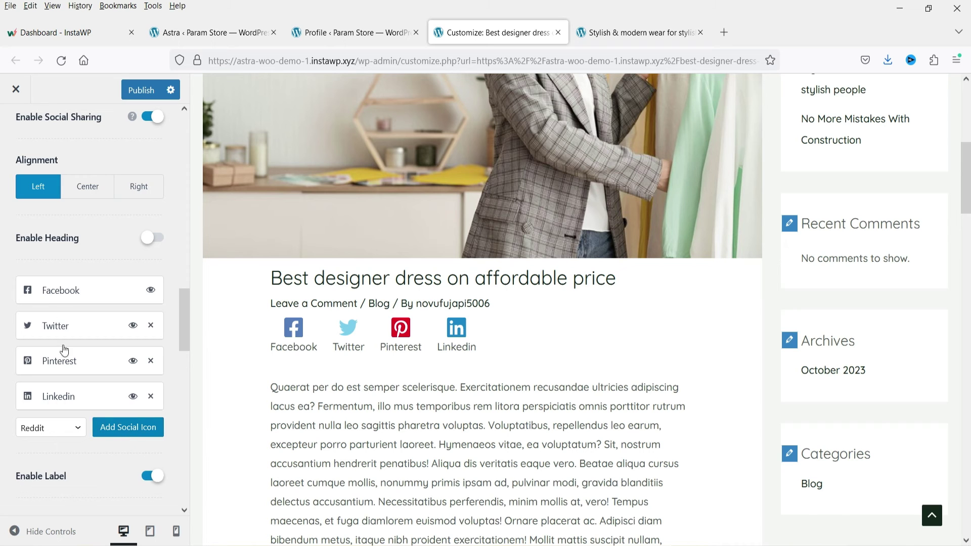
Try centering the share icons, restore left alignment, and turn off their text labels
click(89, 188)
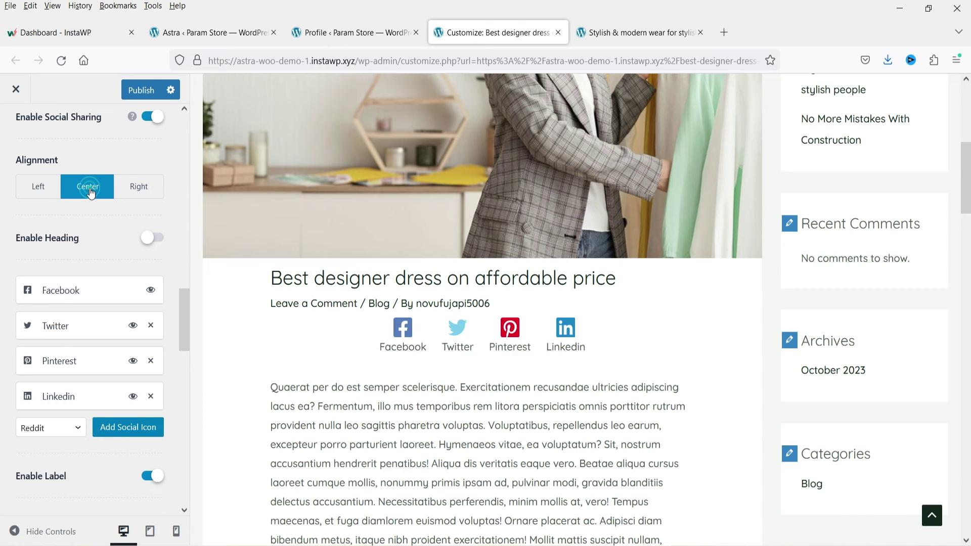
click(35, 191)
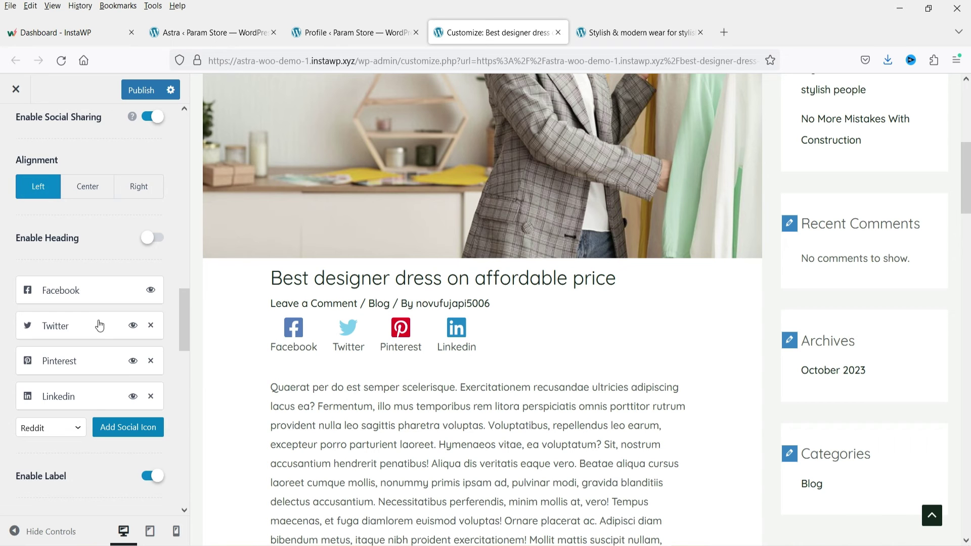
scroll(99, 325, down, 3)
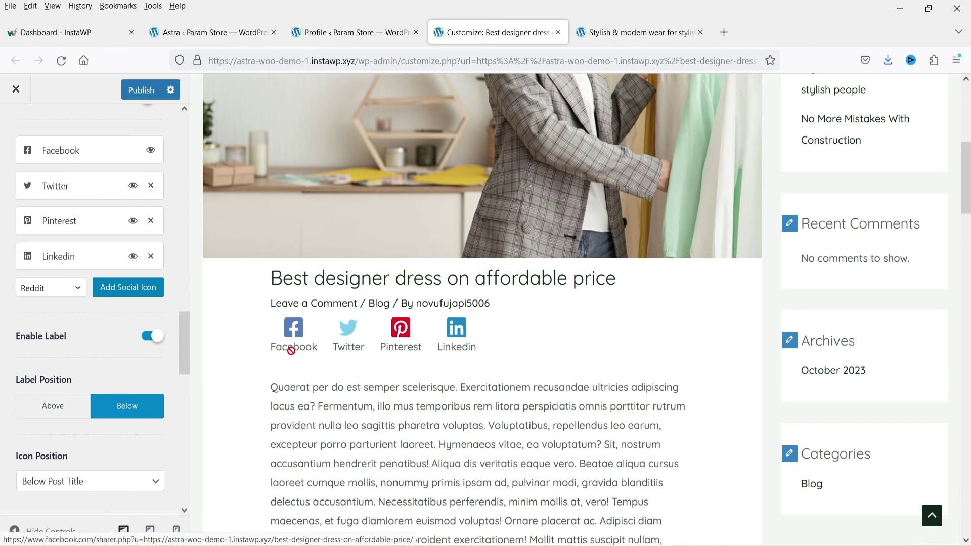
click(150, 337)
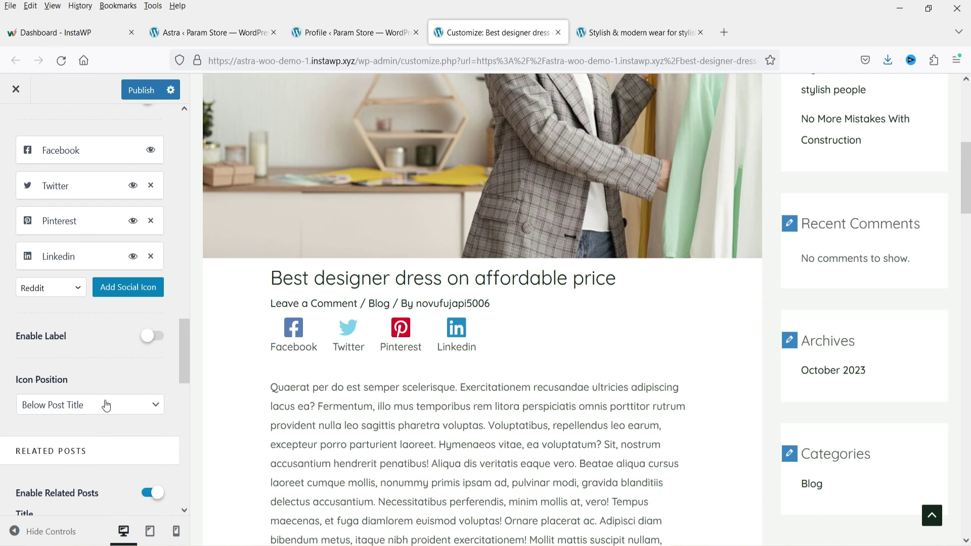
Set the share Icon Position to Below Post and open the Design settings
scroll(45, 235, down, 4)
click(93, 223)
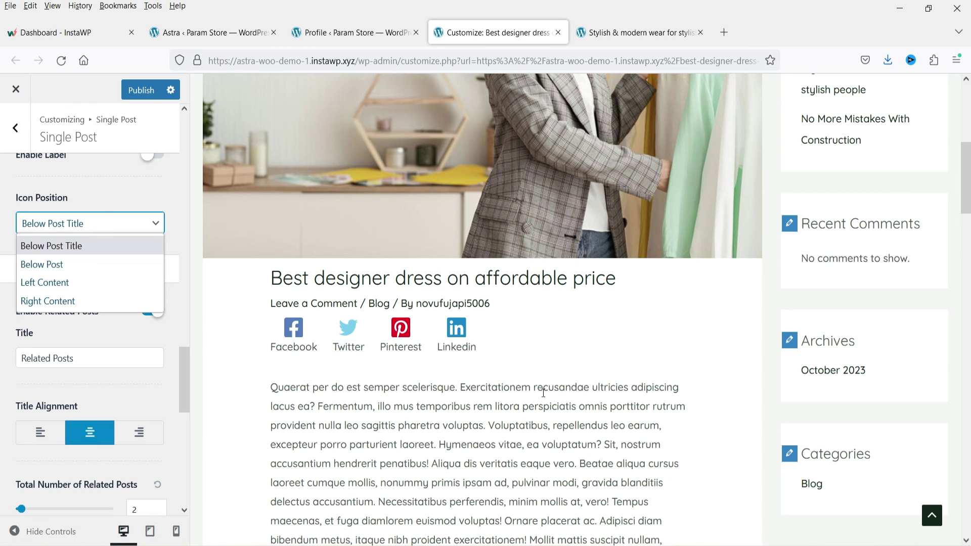
click(67, 266)
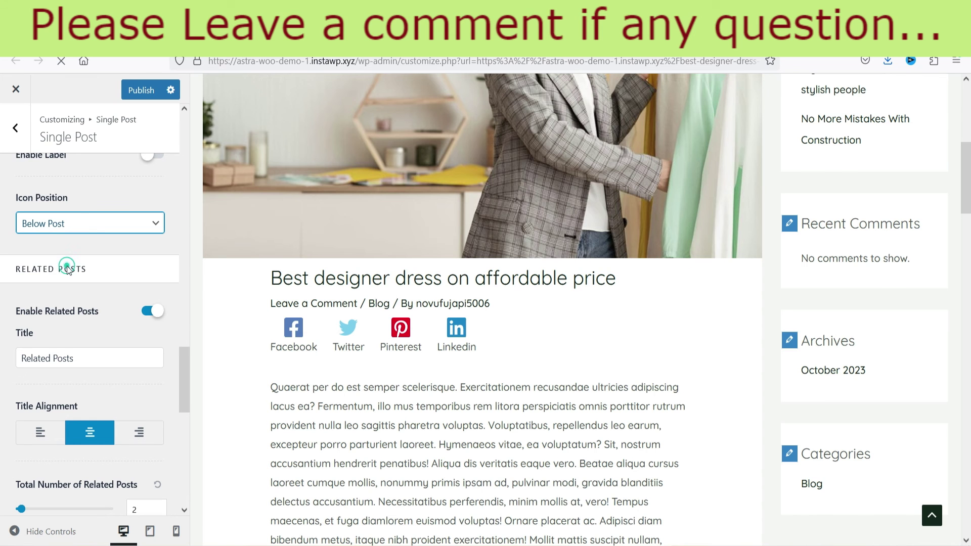
scroll(484, 319, down, 10)
scroll(484, 323, up, 5)
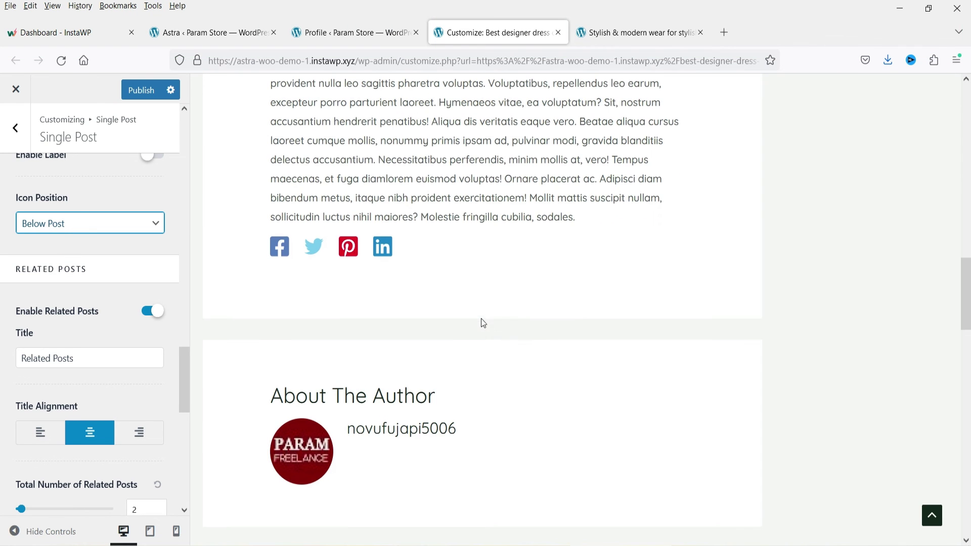
click(76, 223)
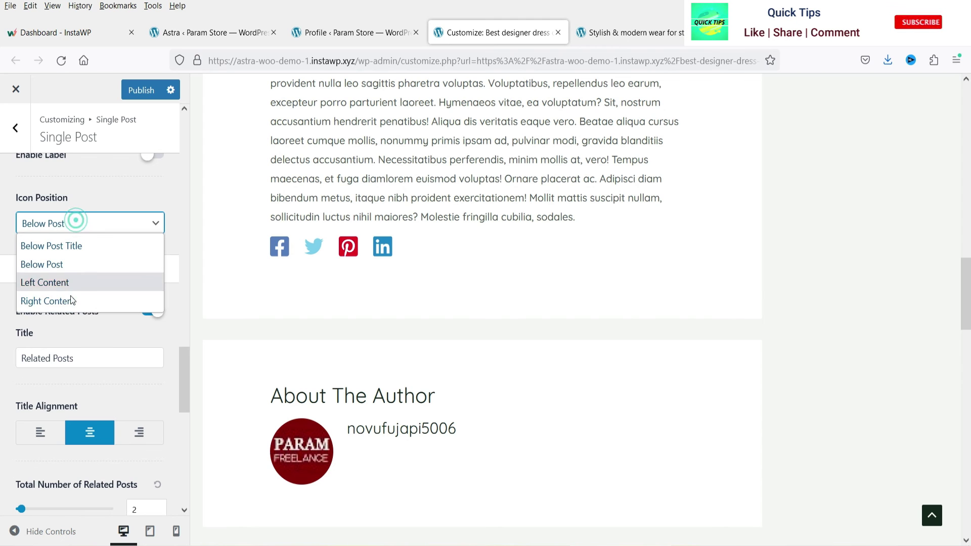
click(3, 239)
scroll(65, 246, up, 15)
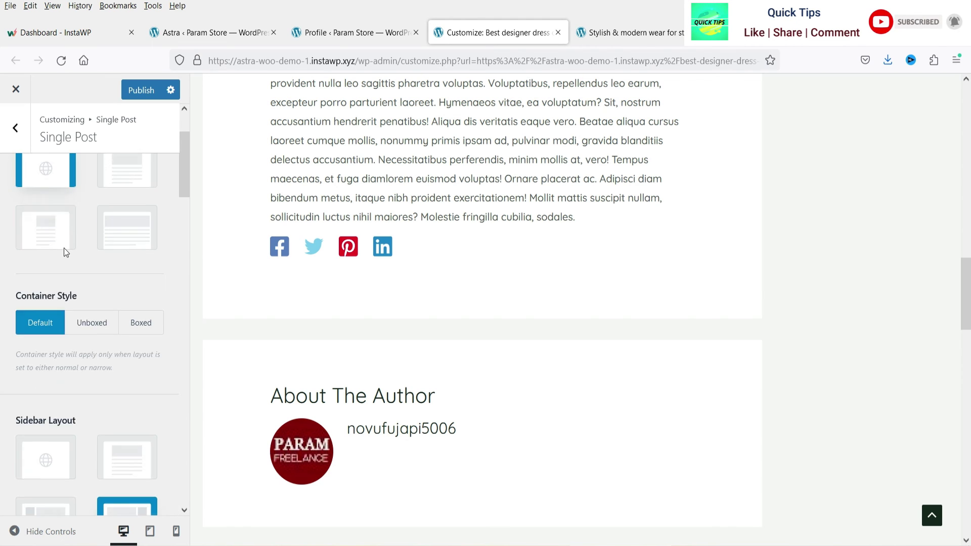
click(124, 170)
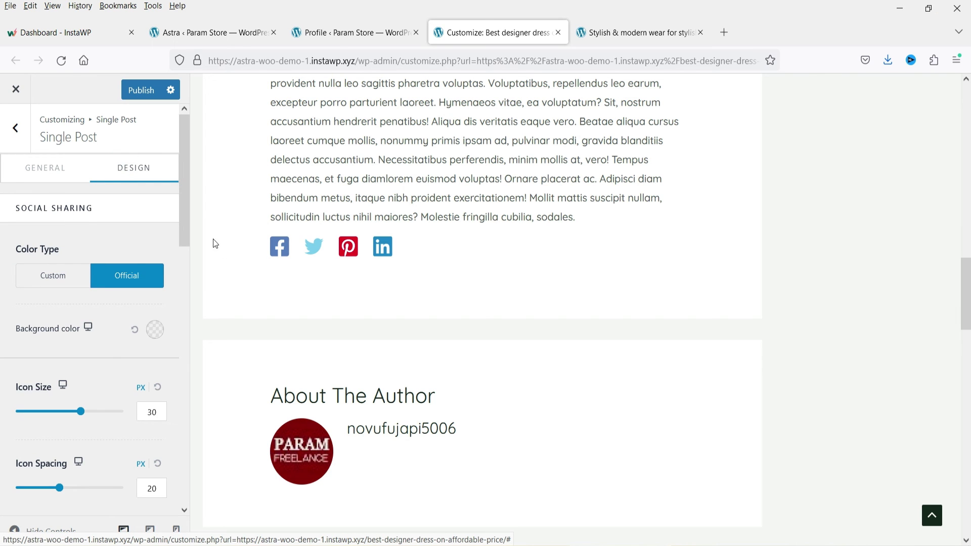
Give the share icons the Custom color type with a dark green Icon Color
click(43, 282)
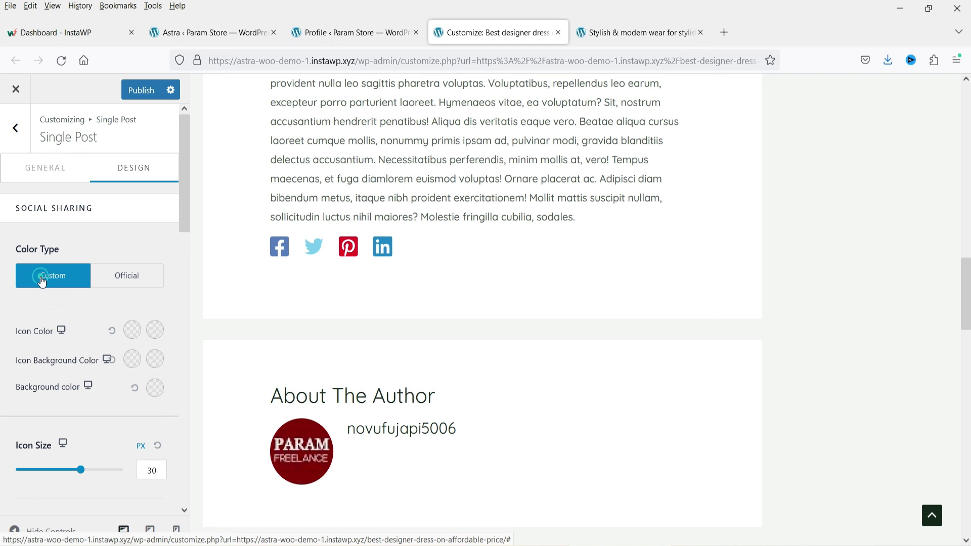
click(131, 336)
click(24, 360)
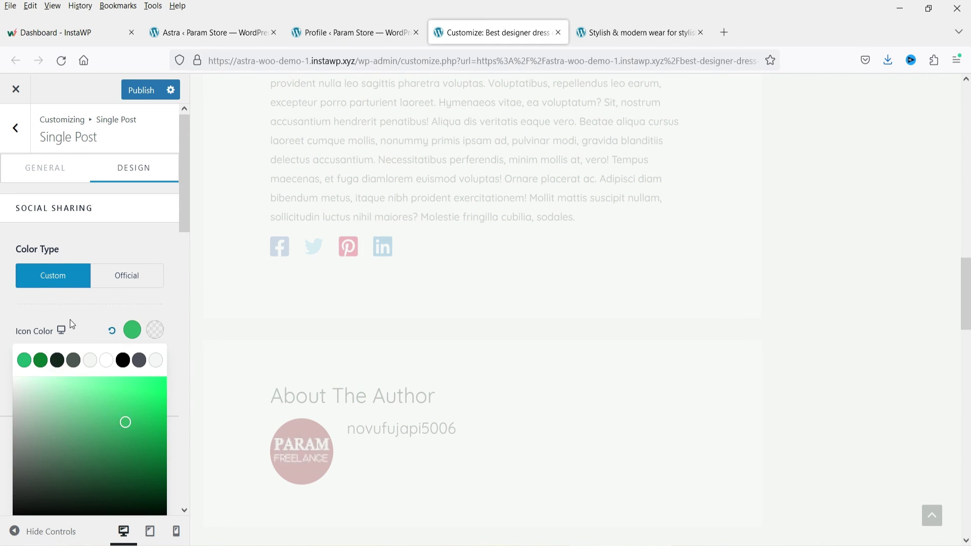
click(84, 340)
scroll(126, 293, down, 3)
click(132, 260)
click(143, 383)
click(189, 271)
Reduce Icon Spacing from 20 to 15 px and publish the changes
scroll(103, 237, down, 3)
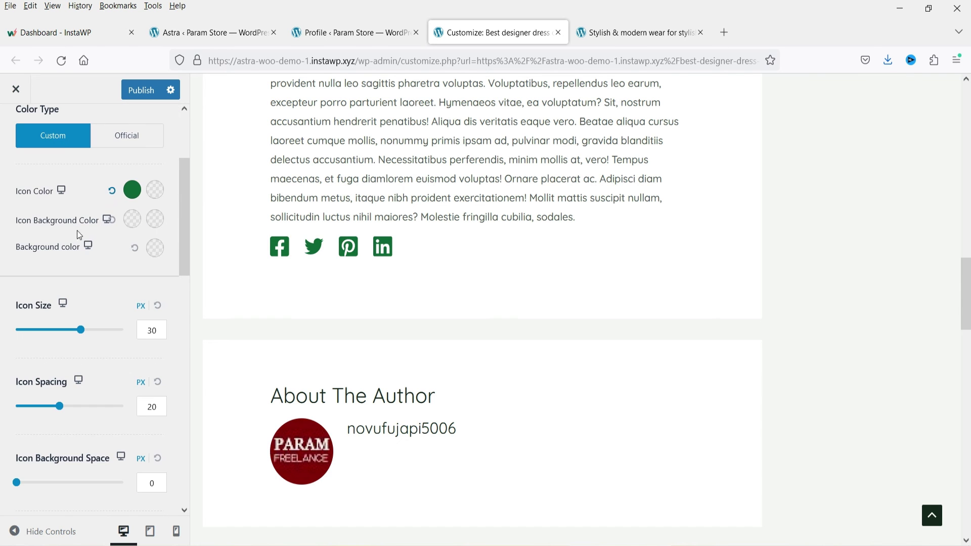
scroll(117, 309, down, 3)
drag(59, 225, 48, 225)
scroll(77, 296, down, 2)
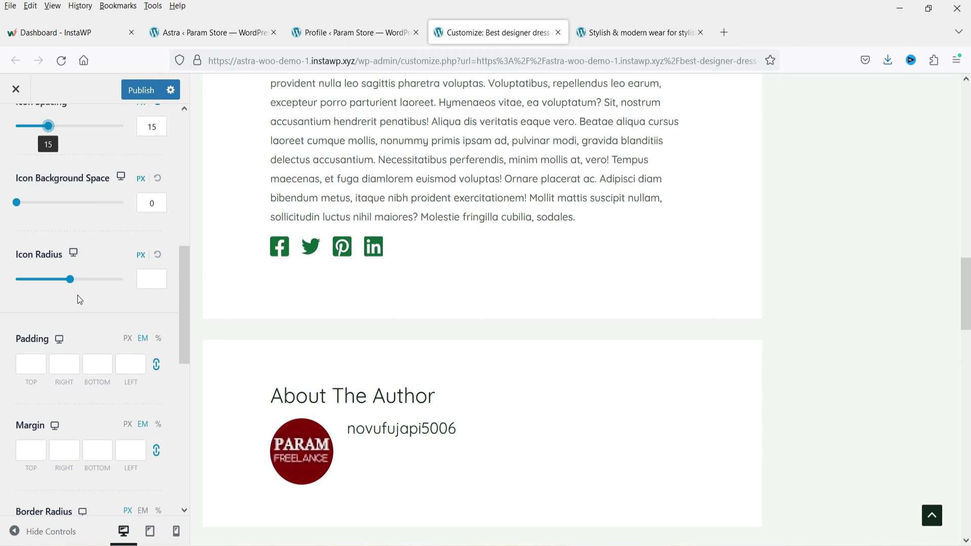
scroll(78, 297, down, 5)
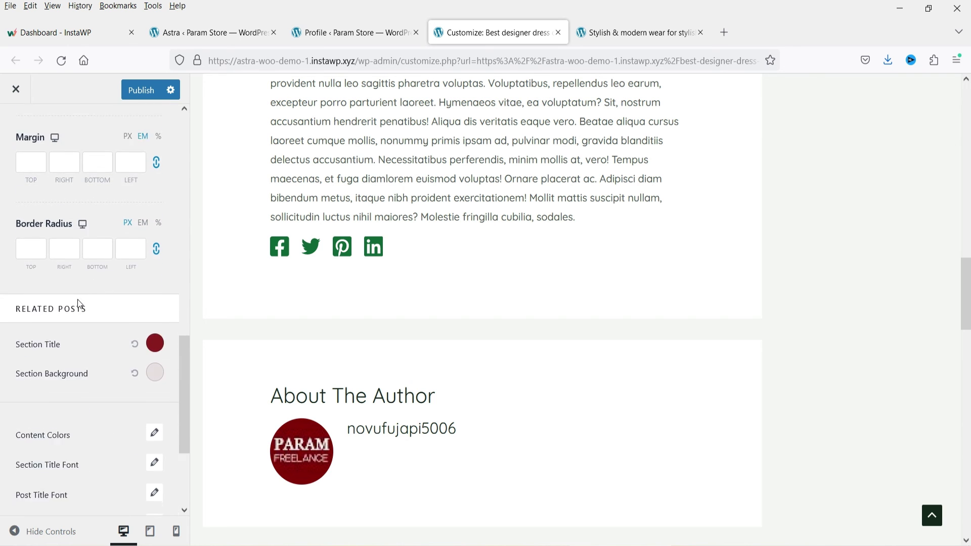
scroll(78, 299, down, 3)
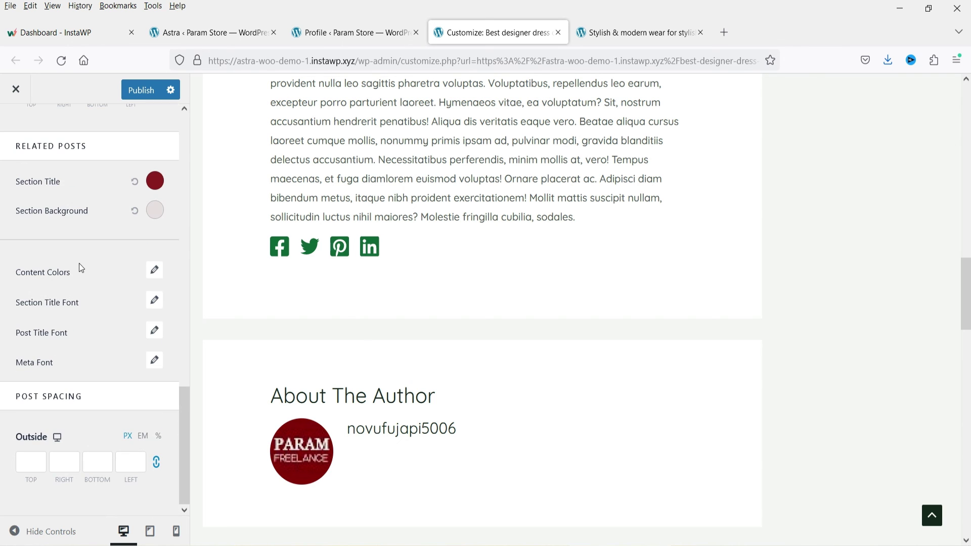
click(38, 462)
click(141, 90)
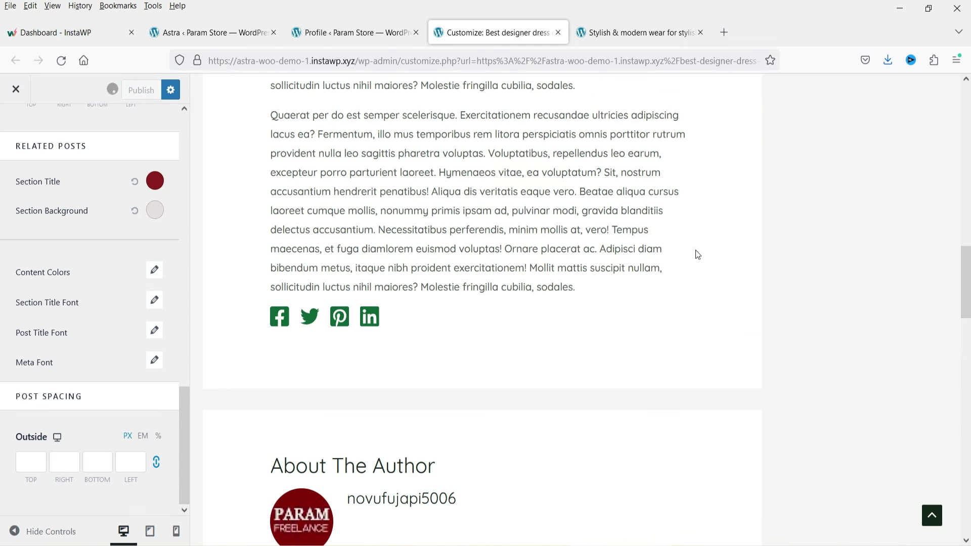
Review the 'Stylish & modern wear' post's dark green Facebook, Twitter, Pinterest and Linkedin share icons below the content
key(ctrl+Tab)
scroll(48, 267, down, 10)
scroll(51, 268, up, 3)
scroll(51, 268, down, 15)
scroll(242, 251, down, 10)
scroll(167, 248, up, 3)
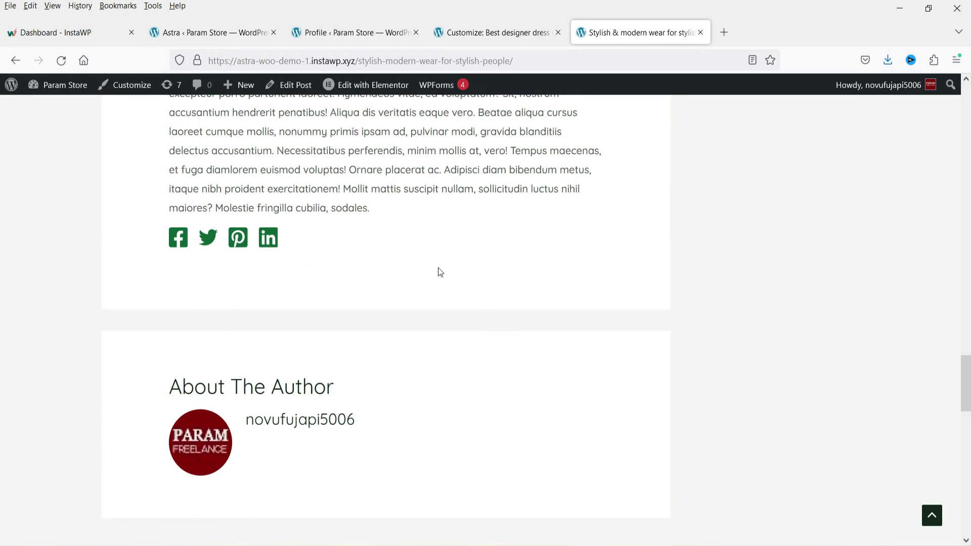
scroll(436, 269, down, 5)
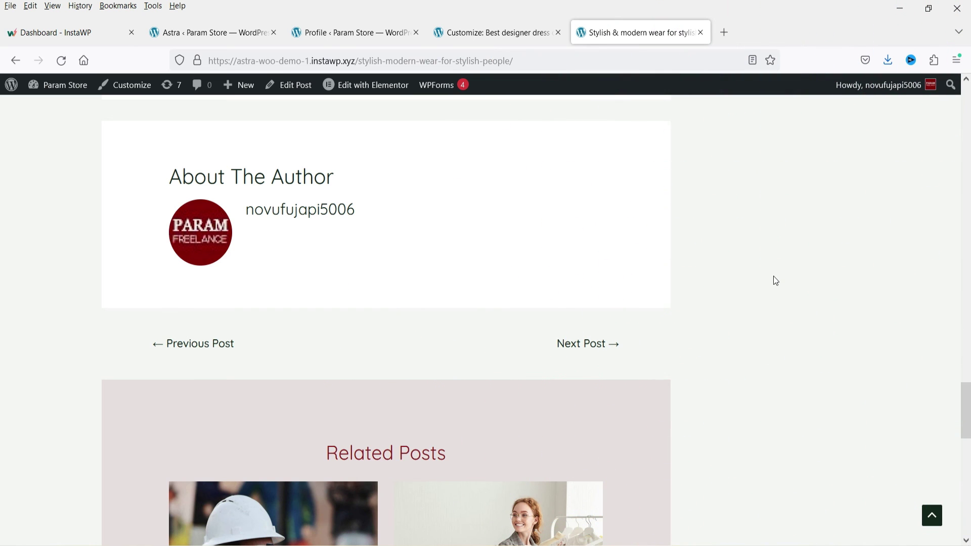